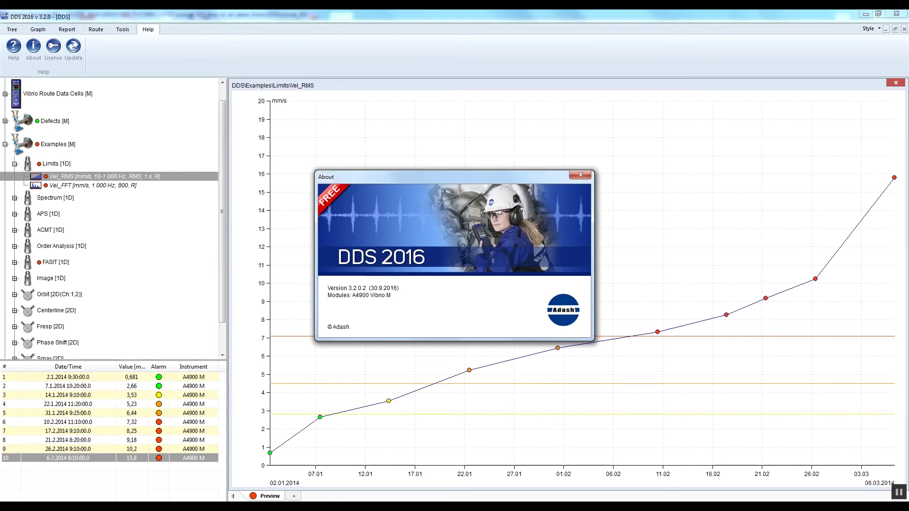
Step: Dismiss the About box and bring up the Graph ribbon tools for the Vel_RMS trend
click(580, 175)
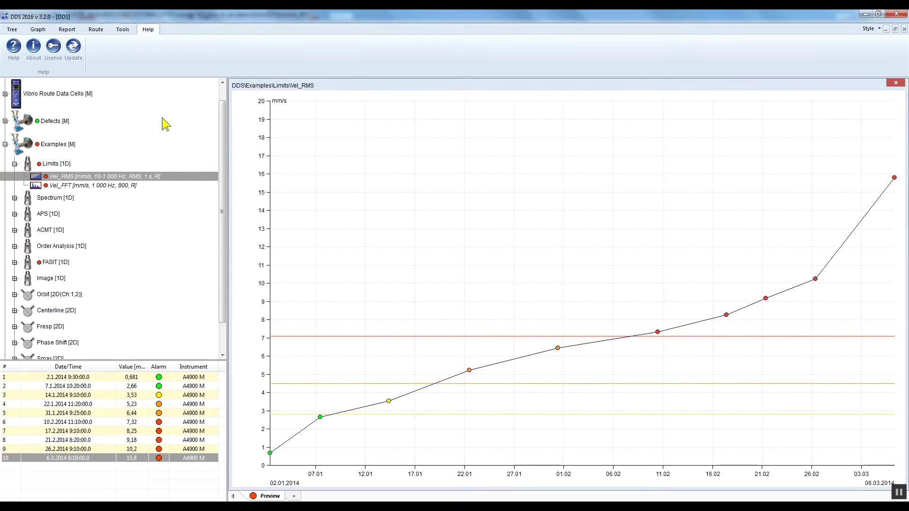
click(37, 31)
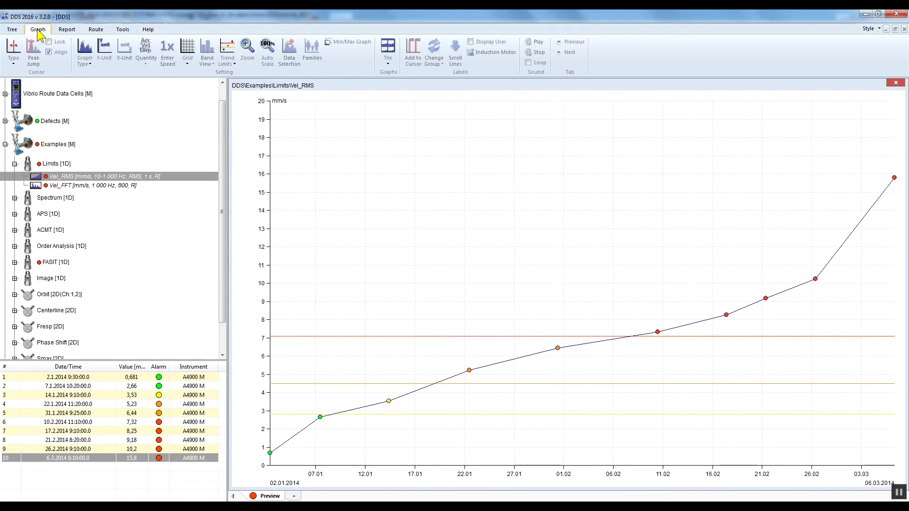
right_click(161, 178)
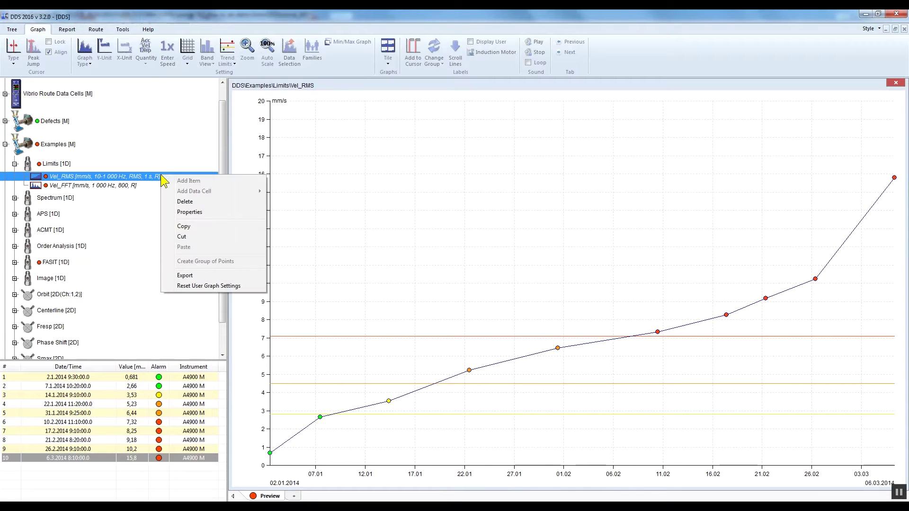
click(181, 214)
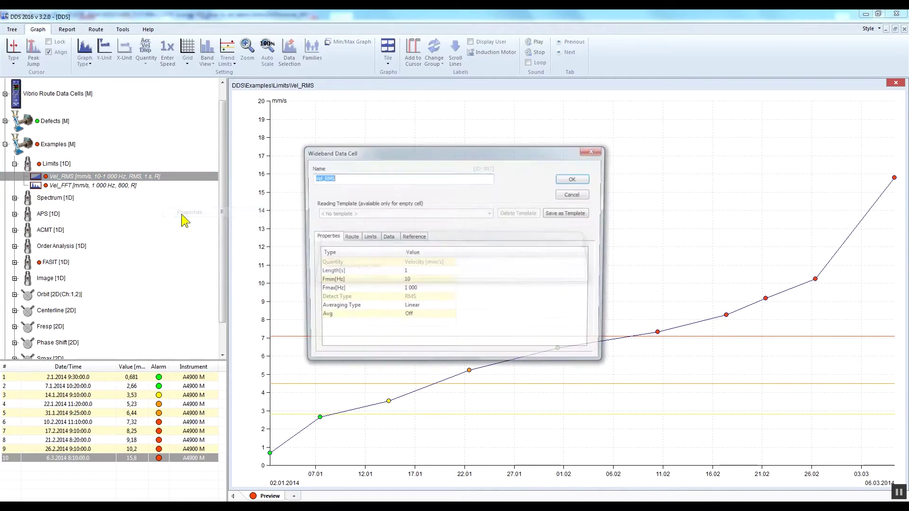
click(372, 238)
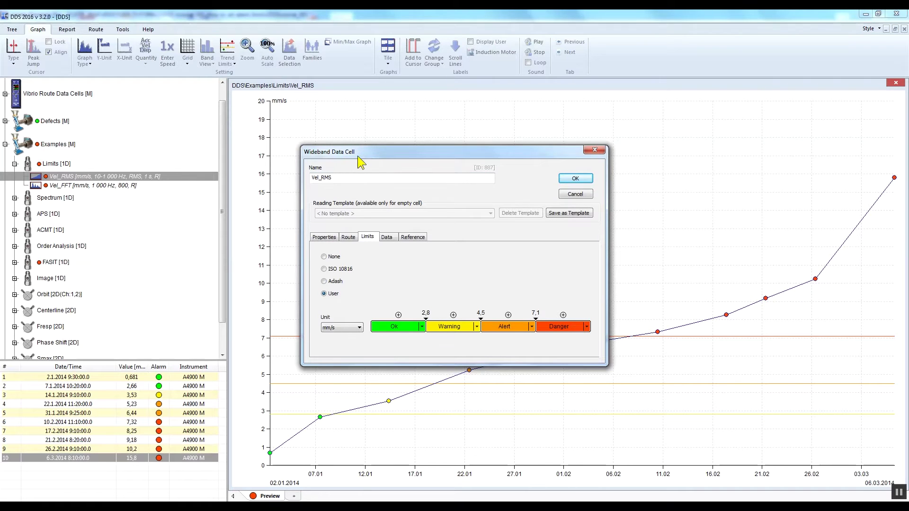
click(585, 195)
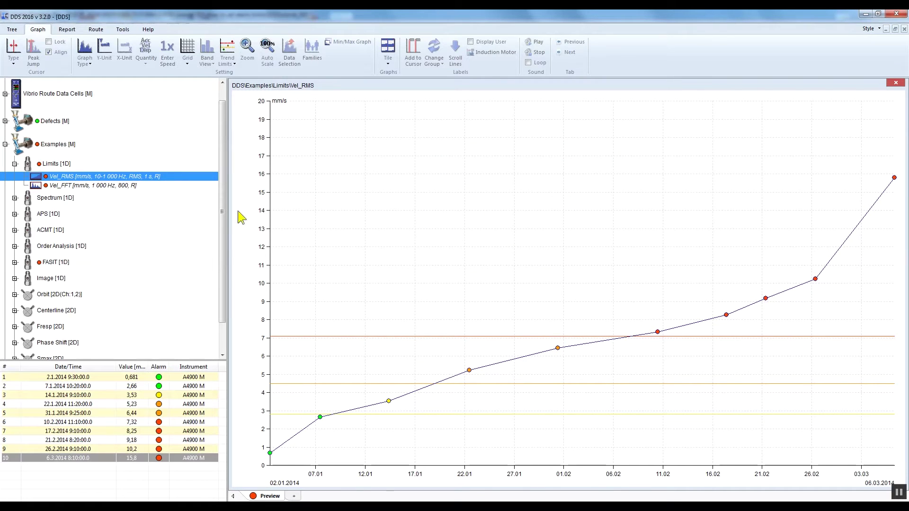
Step: Collapse Examples and expand My Factory > Department > Machine 1, ending with Machine 1 selected
click(5, 144)
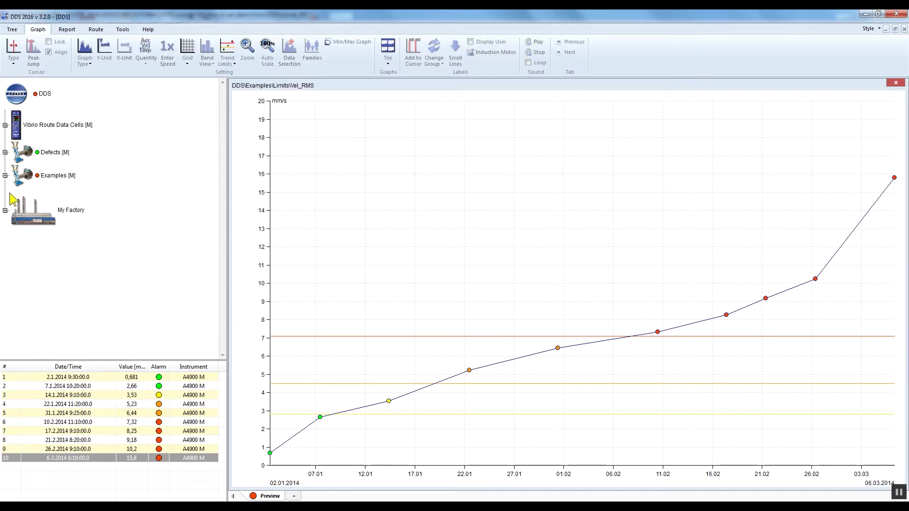
click(26, 213)
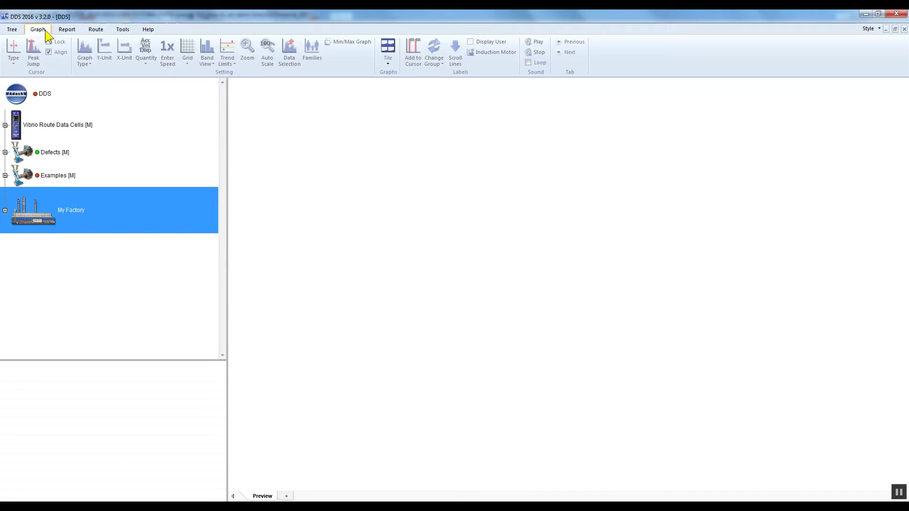
click(4, 210)
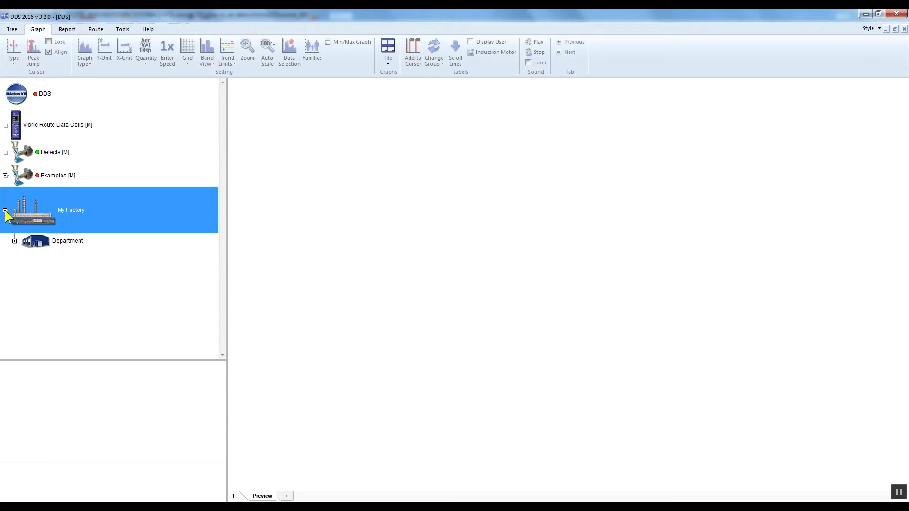
click(14, 242)
click(24, 261)
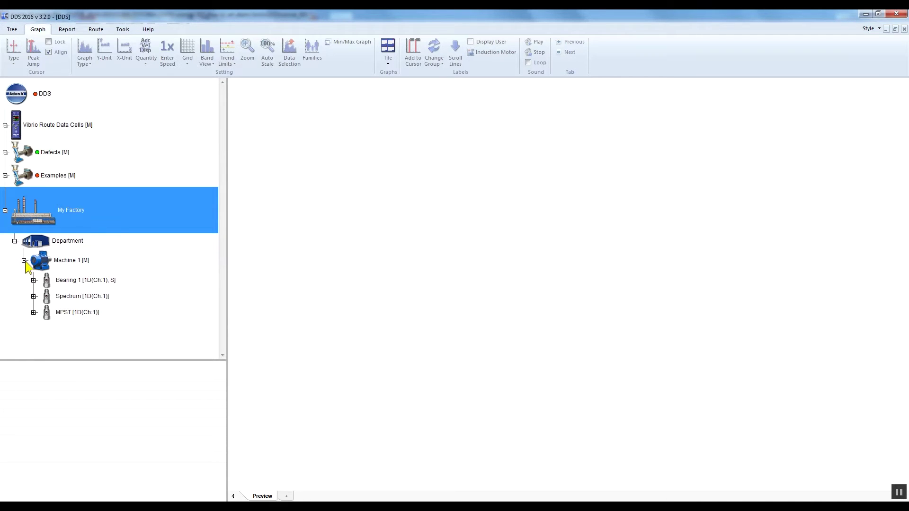
click(63, 266)
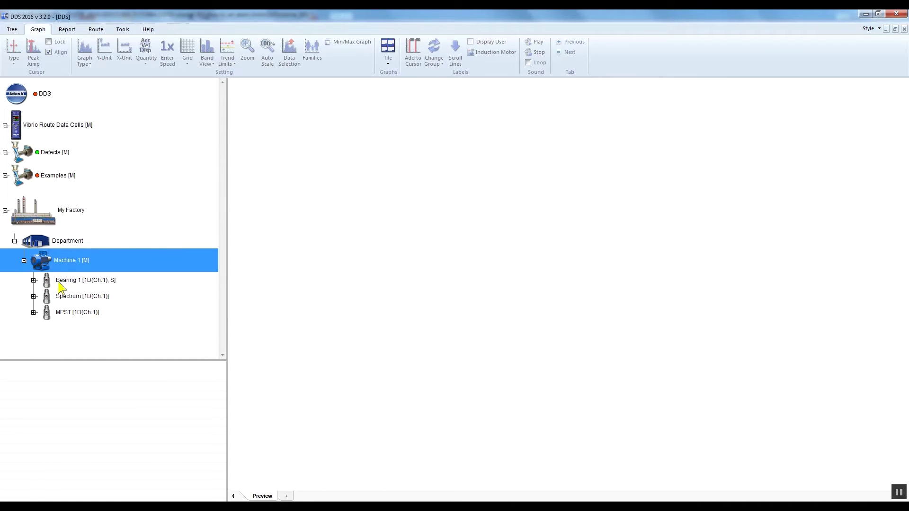
click(63, 281)
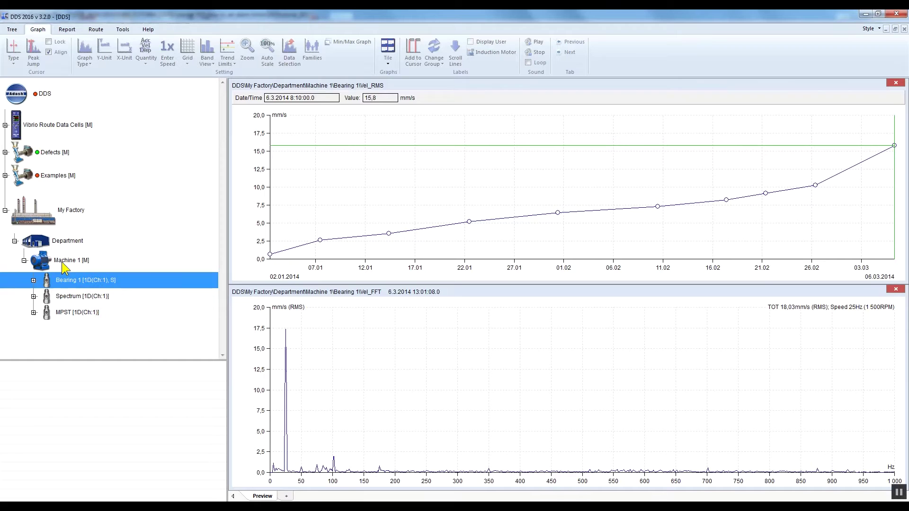
click(63, 266)
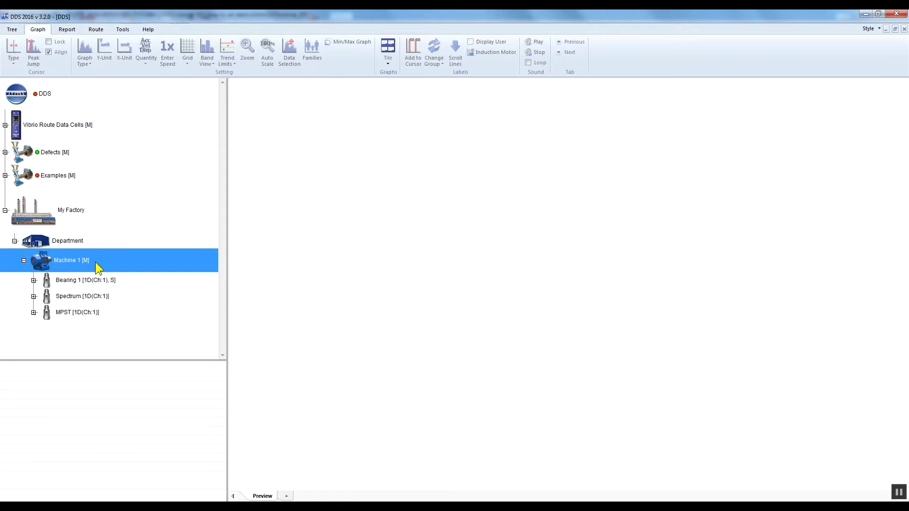
Step: Set Machine 1's ISO 10816 class to Machine Group 2 with a Rigid foundation
right_click(96, 263)
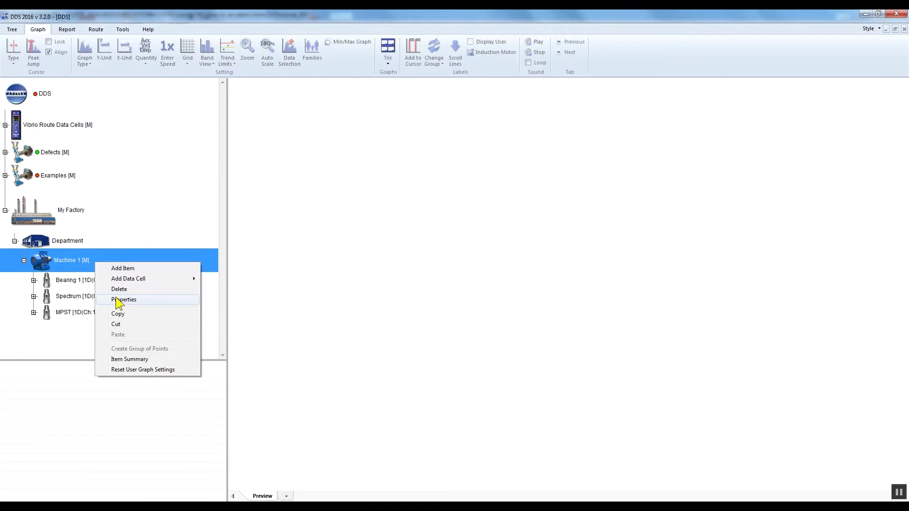
click(138, 299)
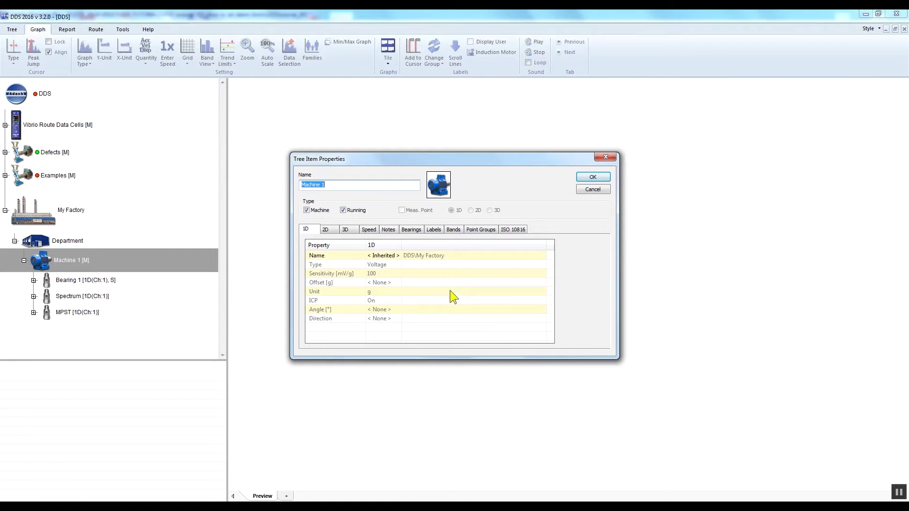
click(523, 230)
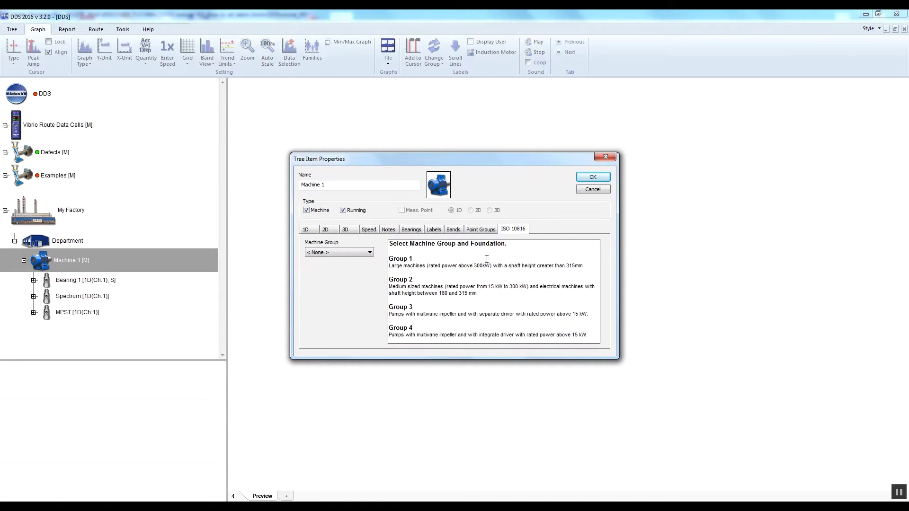
click(371, 253)
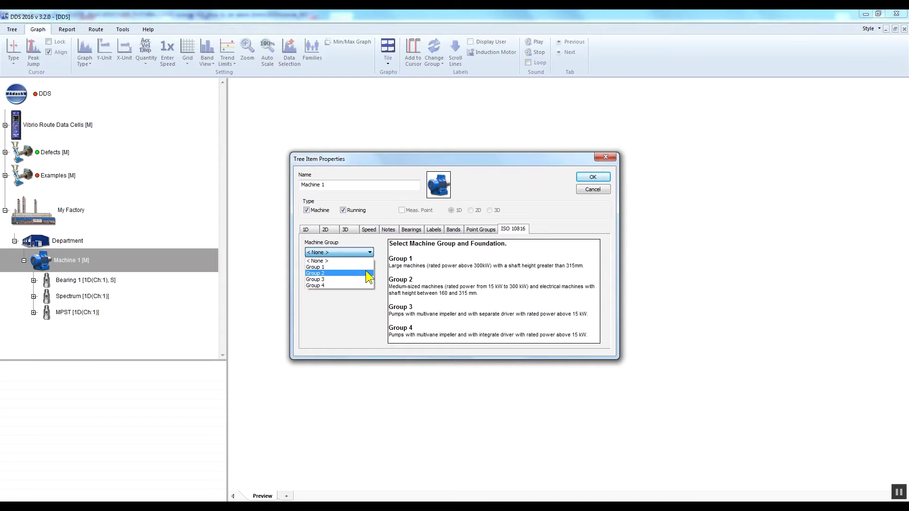
click(368, 275)
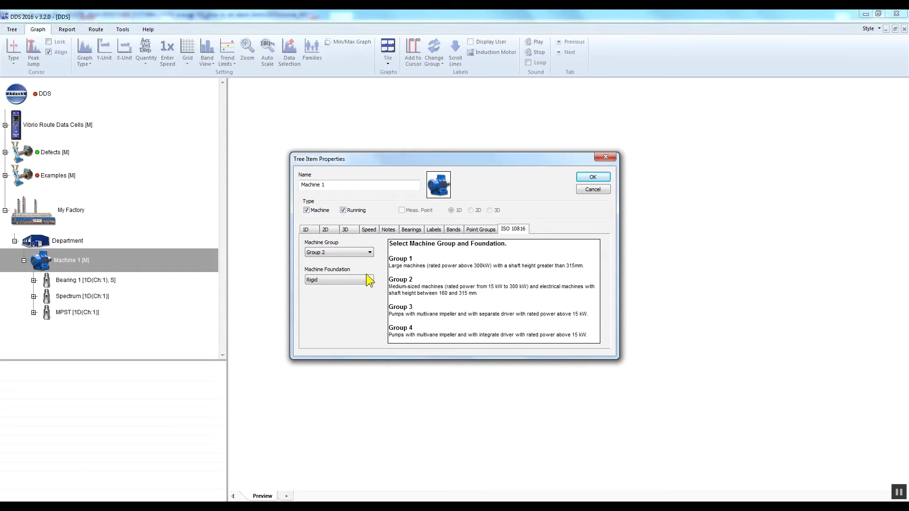
click(370, 281)
click(371, 284)
click(592, 177)
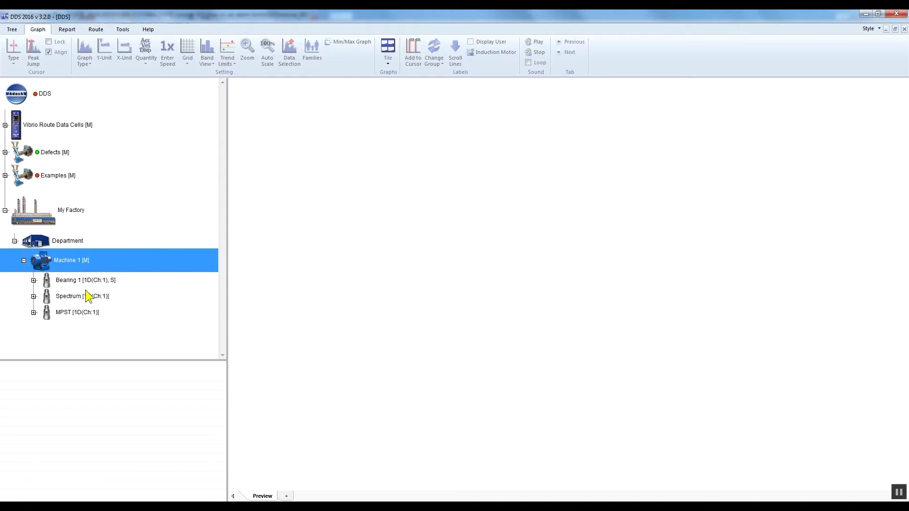
Step: Show Bearing 1's Vel_RMS trend and base its alarm limits on ISO 10816
click(33, 280)
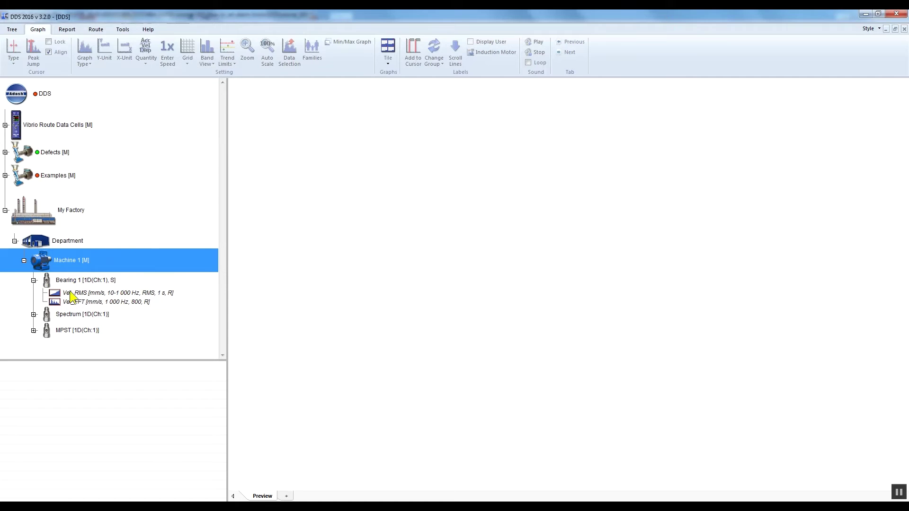
click(152, 294)
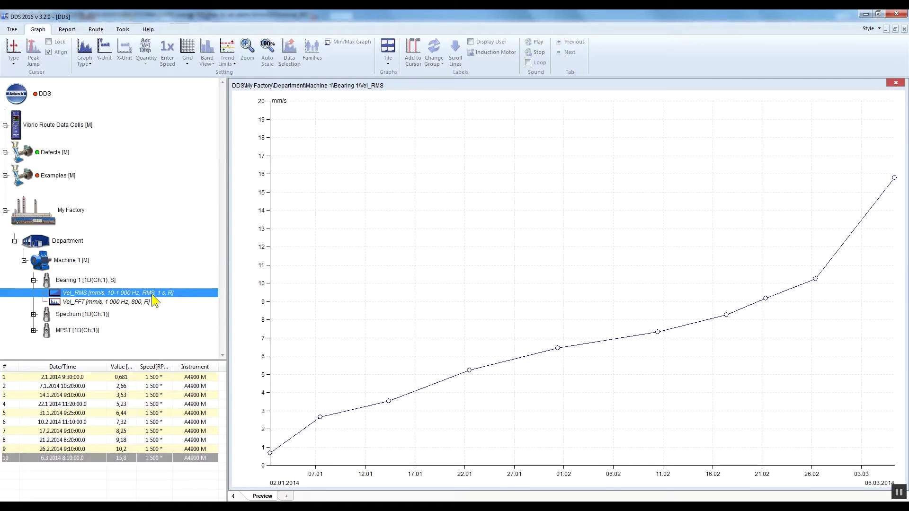
right_click(177, 293)
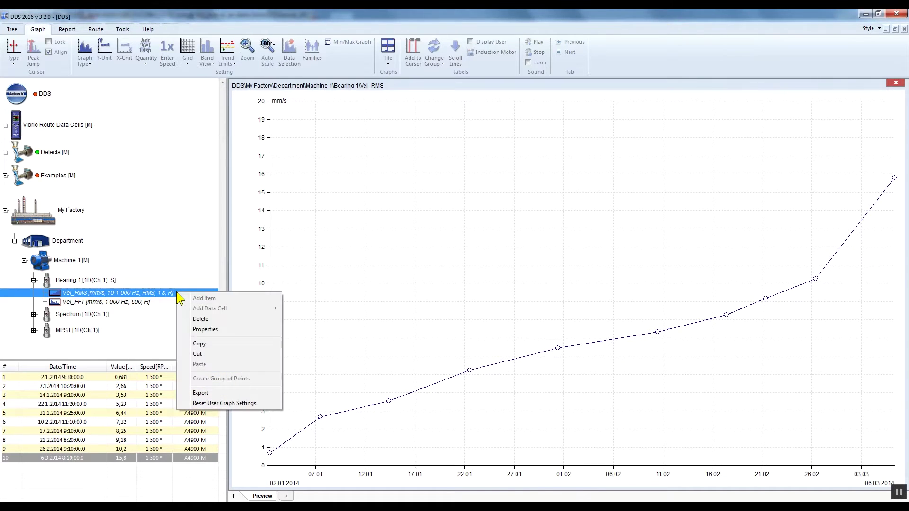
click(223, 329)
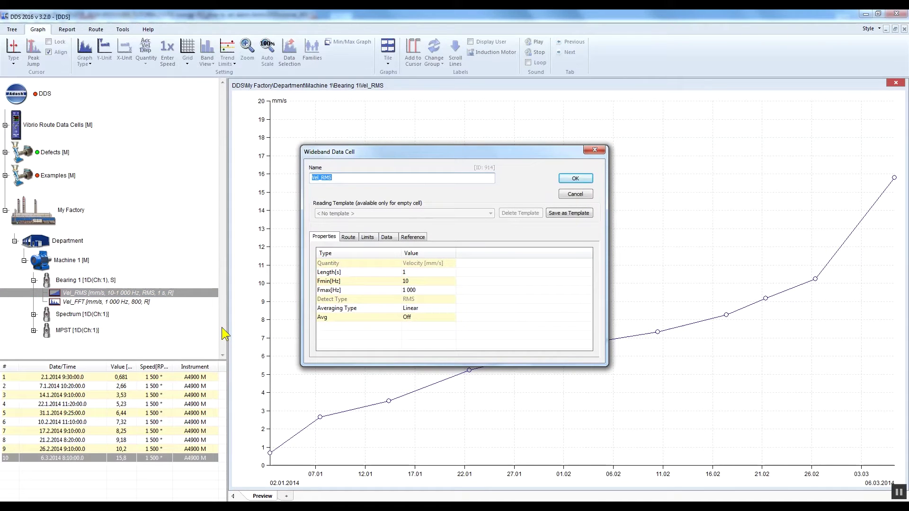
click(372, 237)
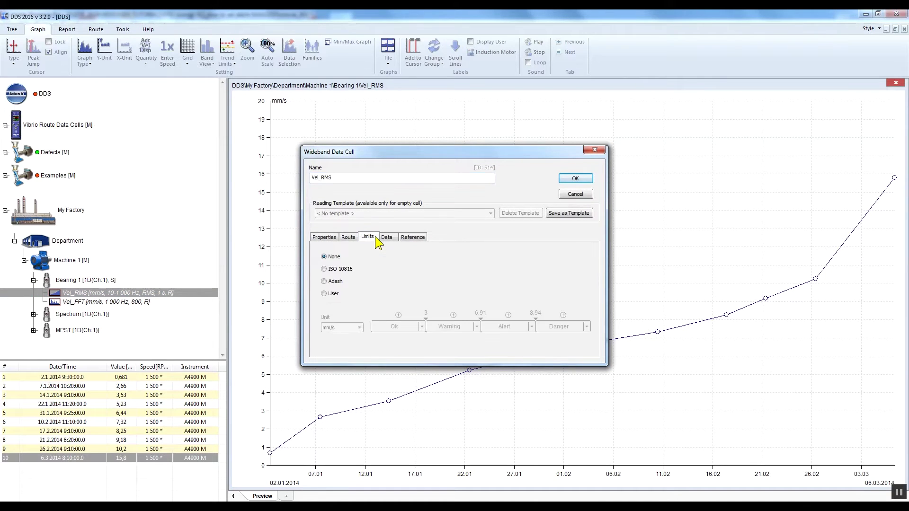
click(324, 268)
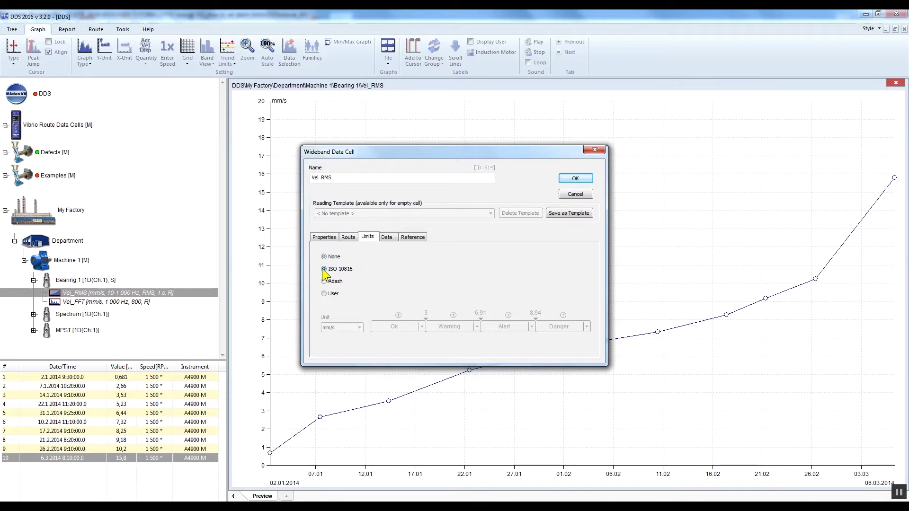
click(589, 178)
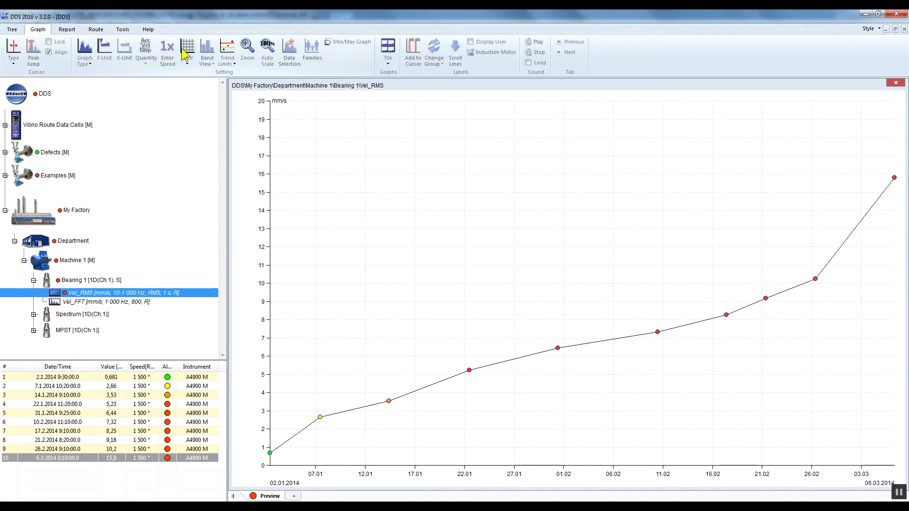
Step: Preview the trend limits as lines, then as bars, then turn the limit display off
click(237, 58)
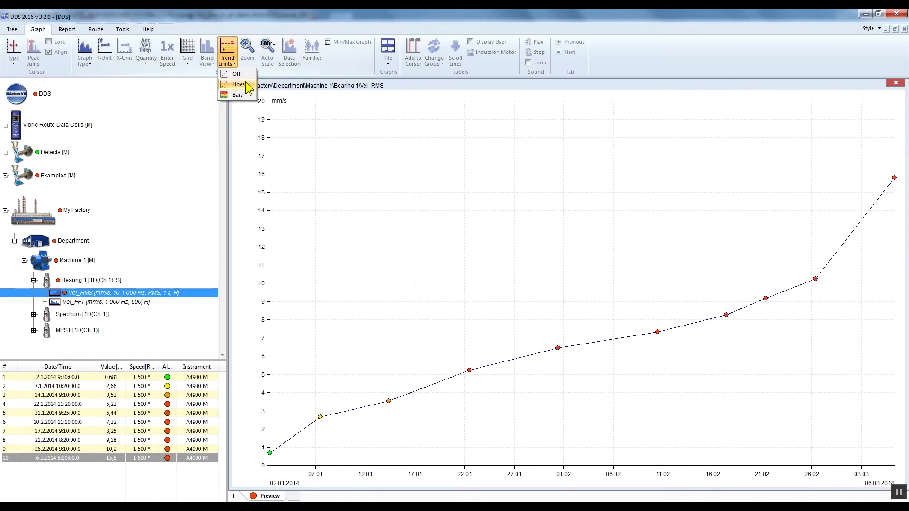
click(239, 84)
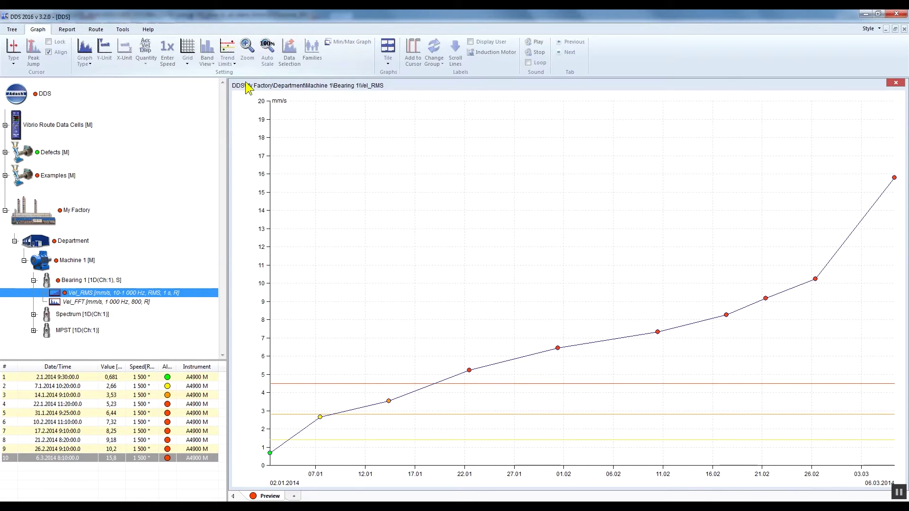
click(232, 60)
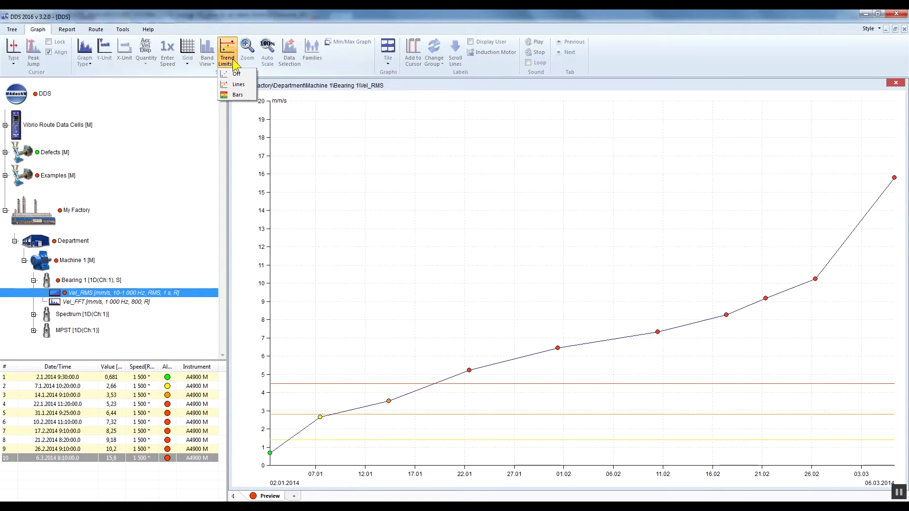
click(250, 97)
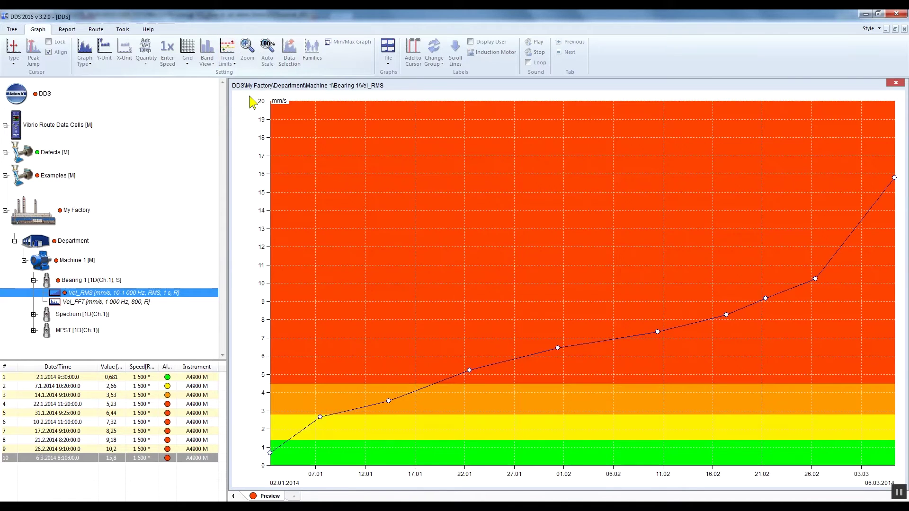
click(235, 60)
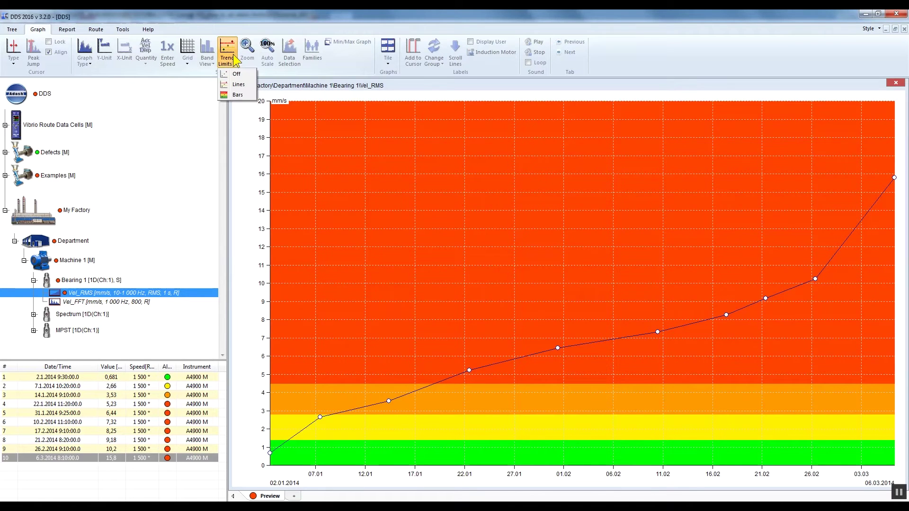
click(250, 76)
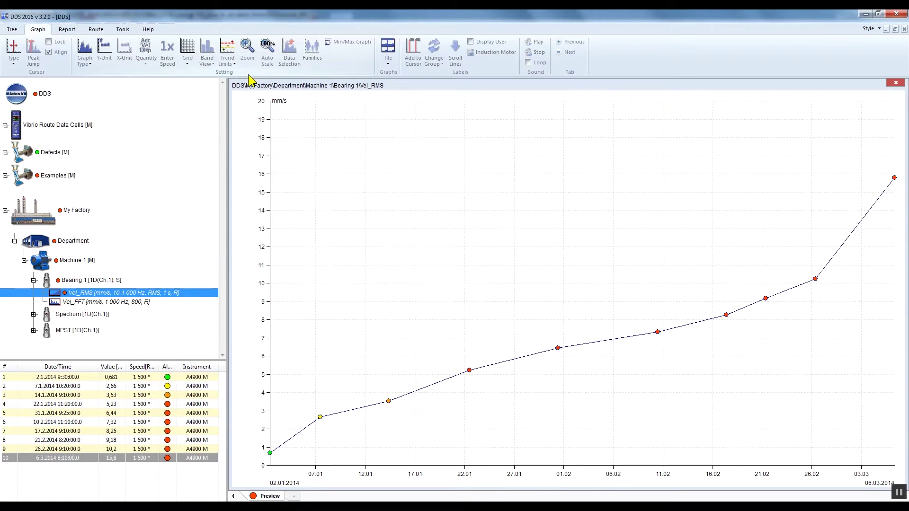
Step: Set the Vel_RMS cell's alarm limits to None
right_click(192, 297)
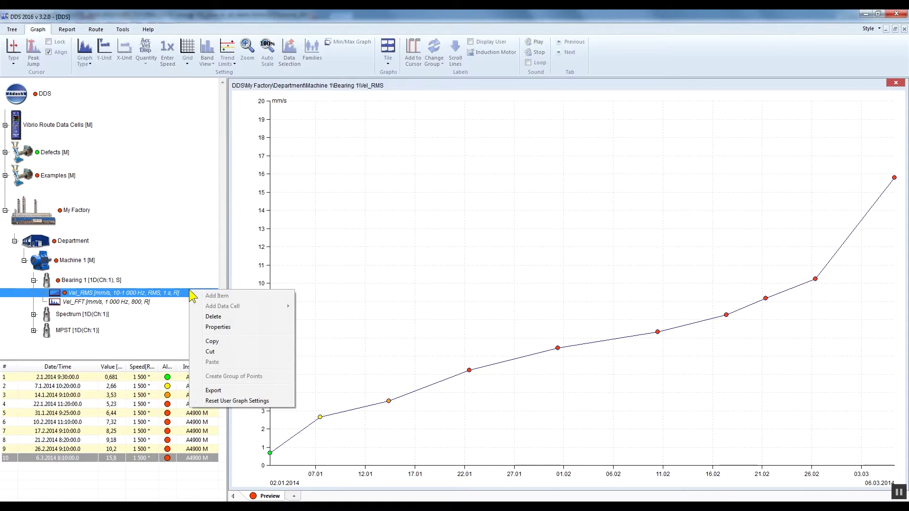
click(225, 328)
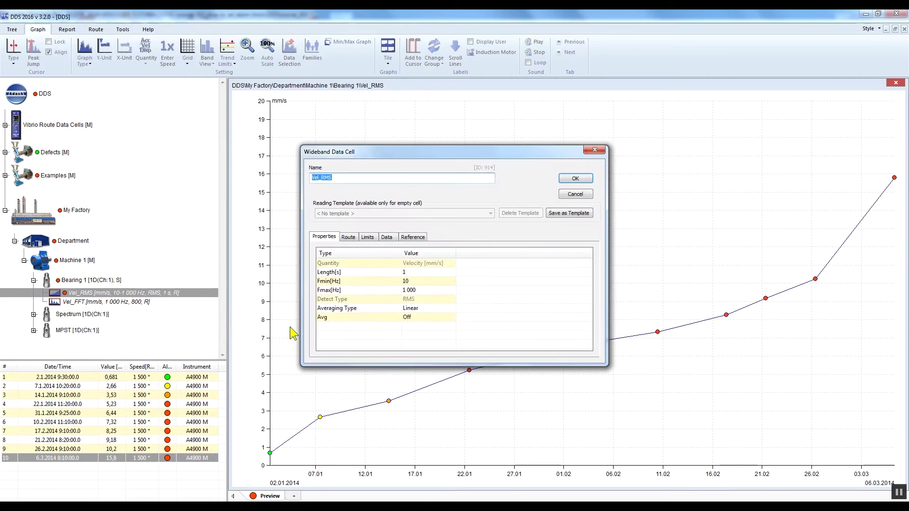
click(375, 239)
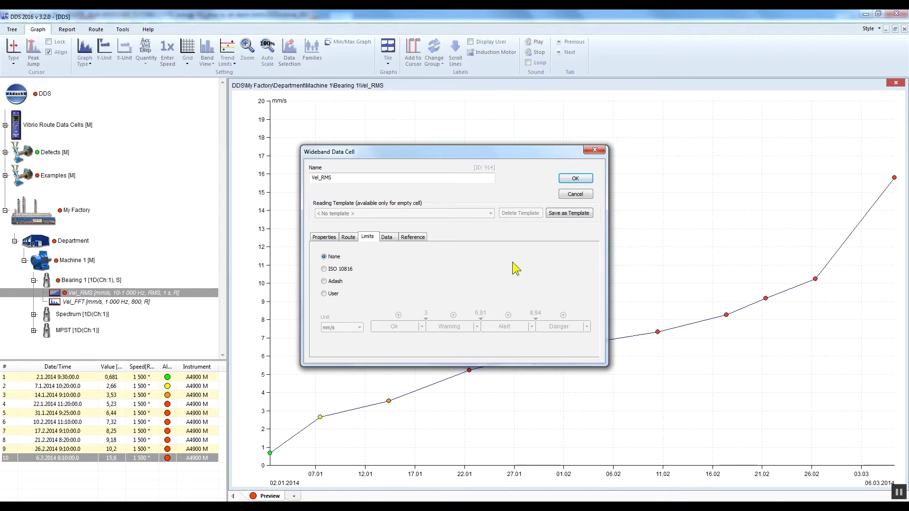
click(575, 179)
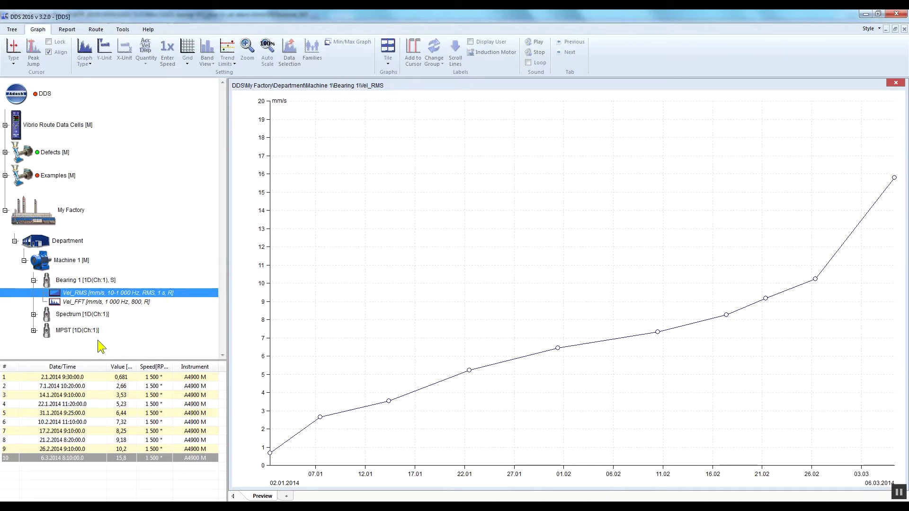
Step: View MPST's Acc_RMS trend, collapse MPST, redisplay Vel_RMS, then bring up Machine 1's context menu
click(33, 330)
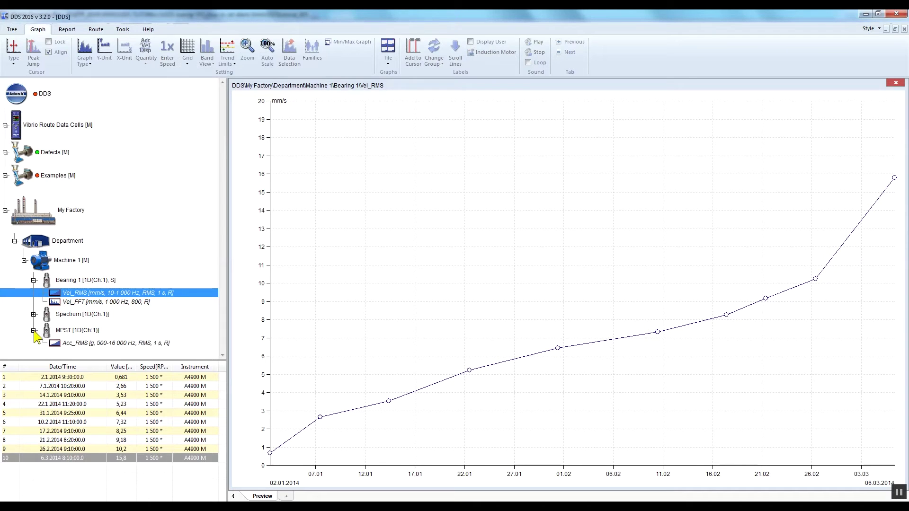
click(112, 344)
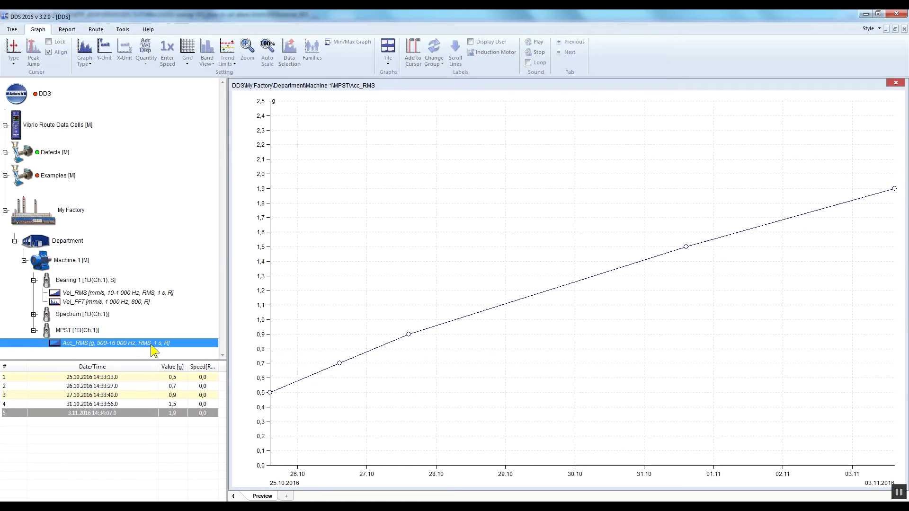
click(46, 332)
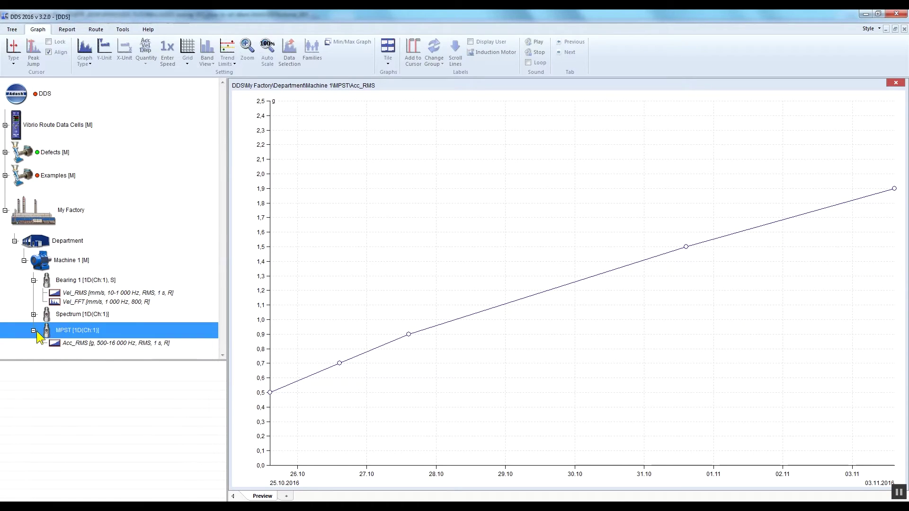
click(33, 330)
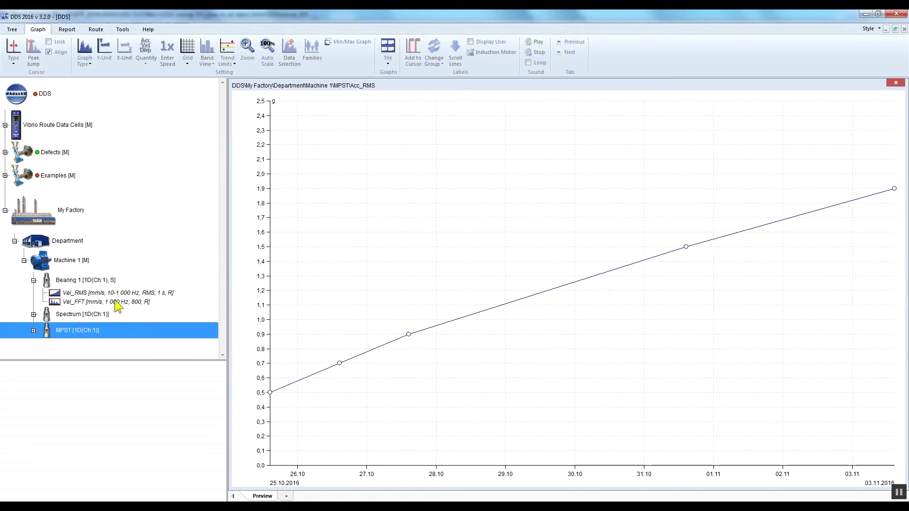
click(130, 292)
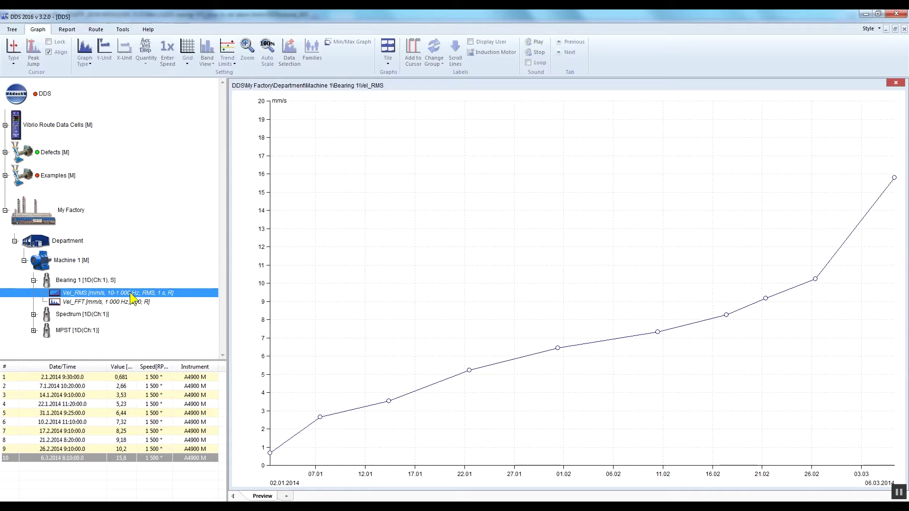
click(57, 266)
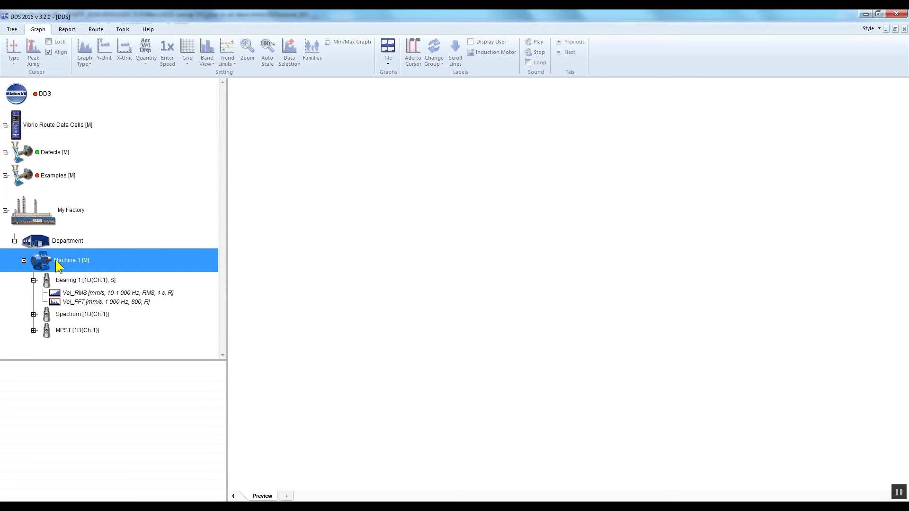
right_click(101, 265)
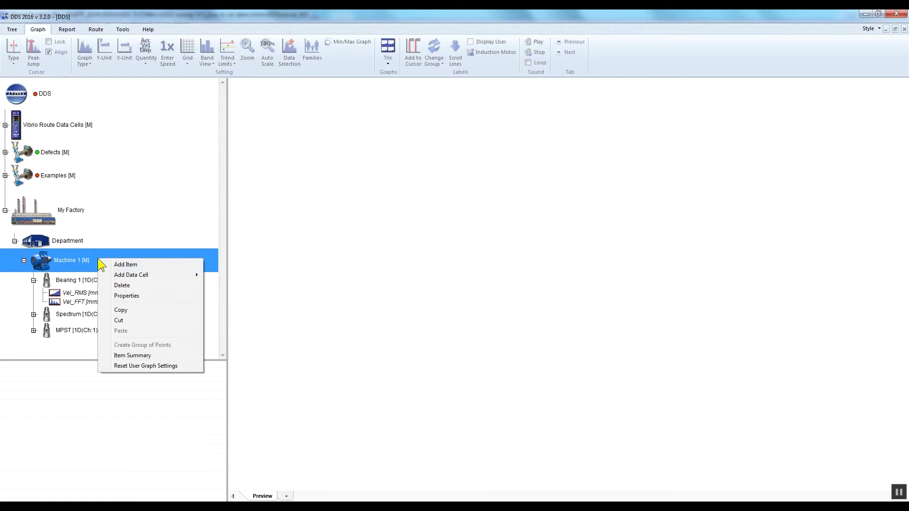
Step: Give Machine 1 a default speed of 1500 RPM in its Speed properties
click(146, 296)
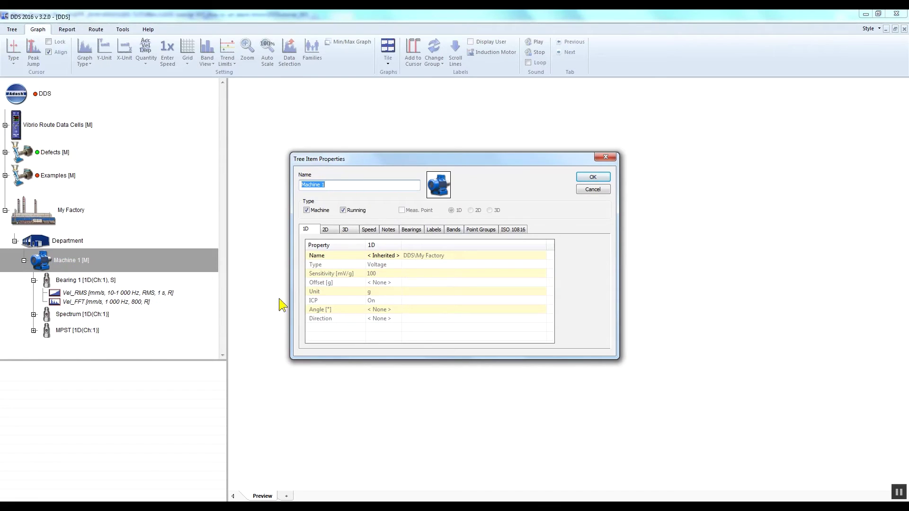
click(368, 229)
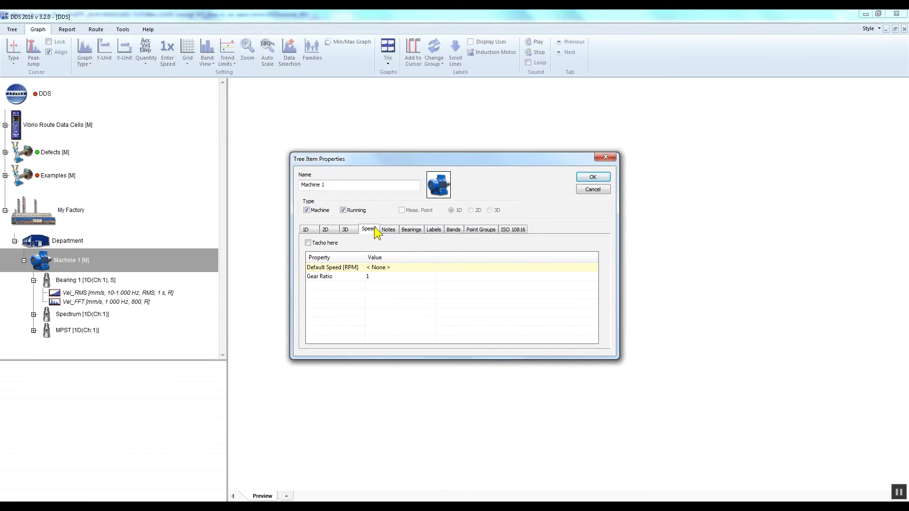
click(375, 267)
text(1500)
click(593, 177)
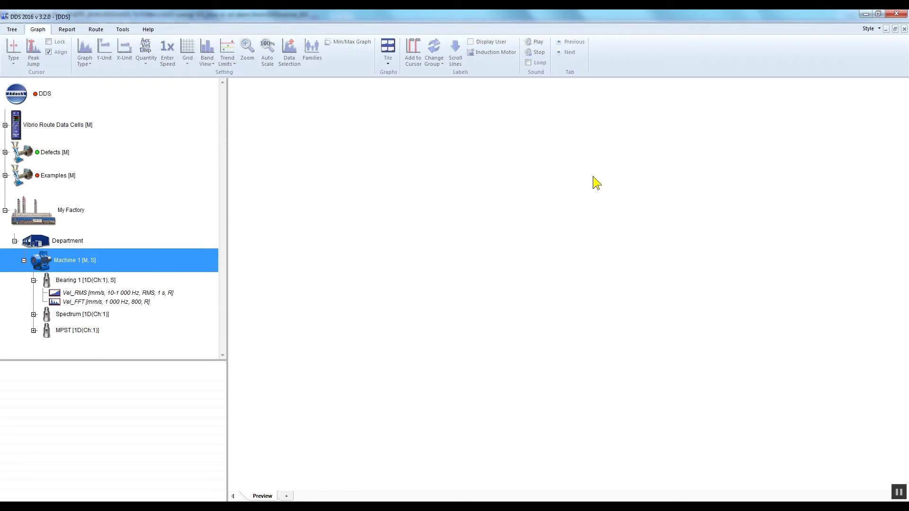
Step: Show Bearing 1's Vel_RMS trend with its readings table listing 1 500 RPM
click(118, 296)
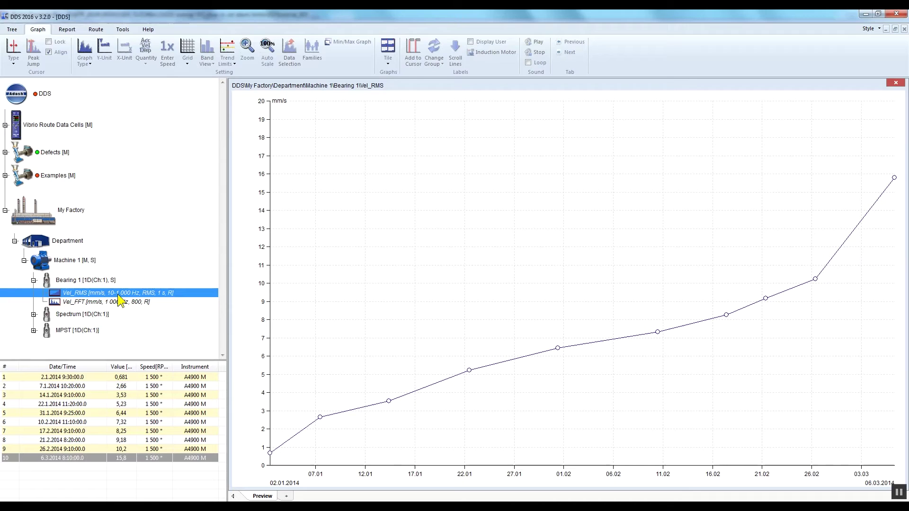
Step: Switch the Vel_RMS cell's alarm limits to the Adash set
right_click(175, 292)
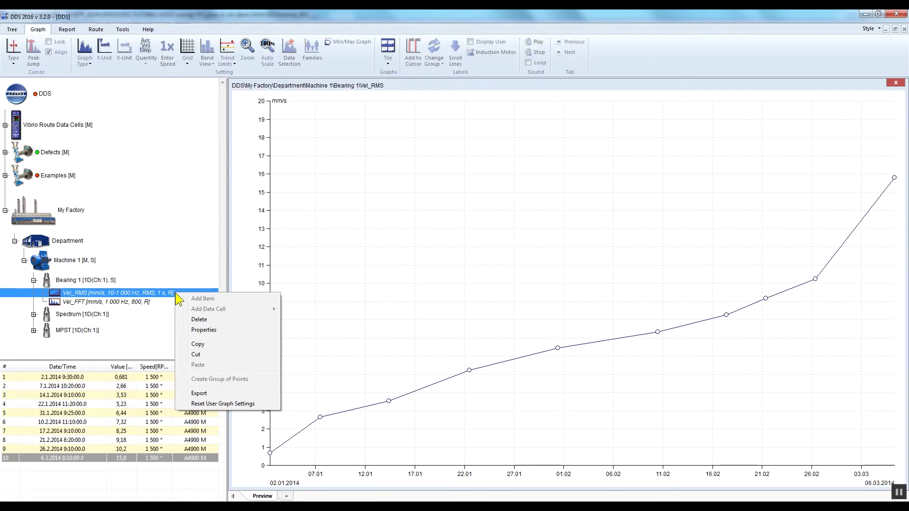
click(204, 330)
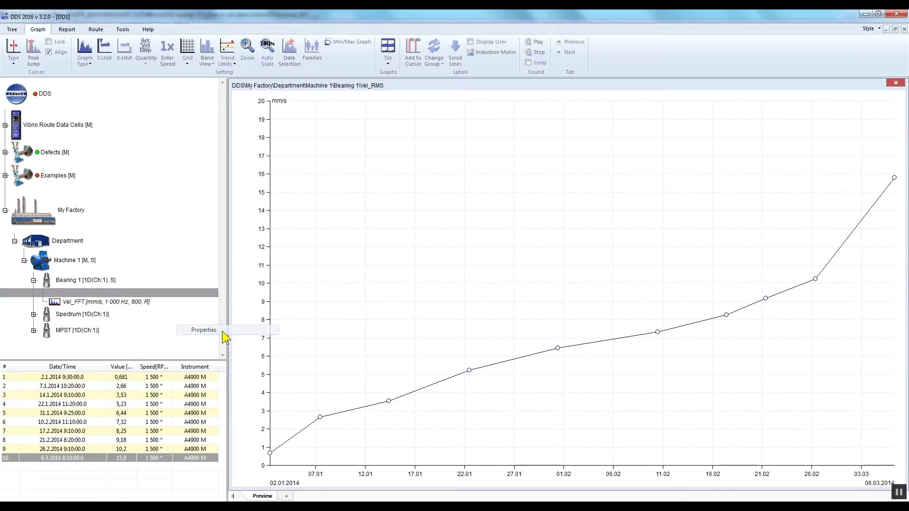
click(368, 237)
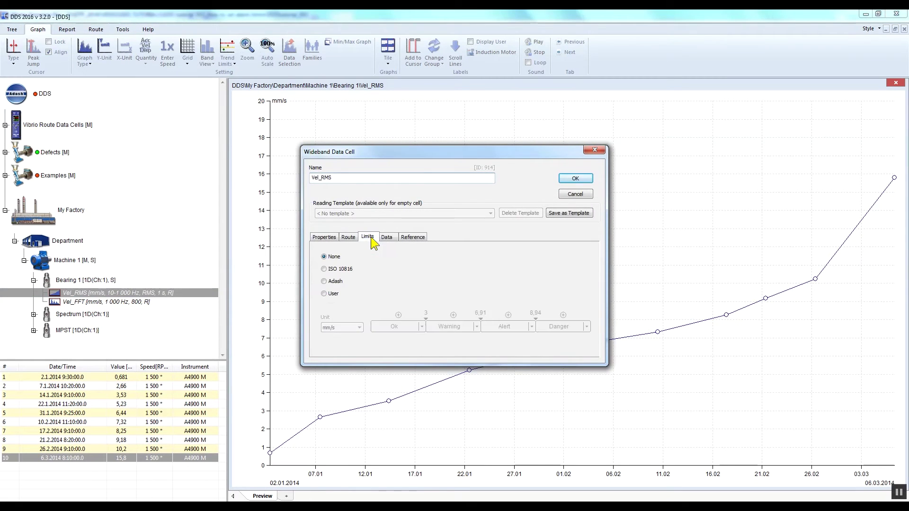
click(323, 281)
click(575, 179)
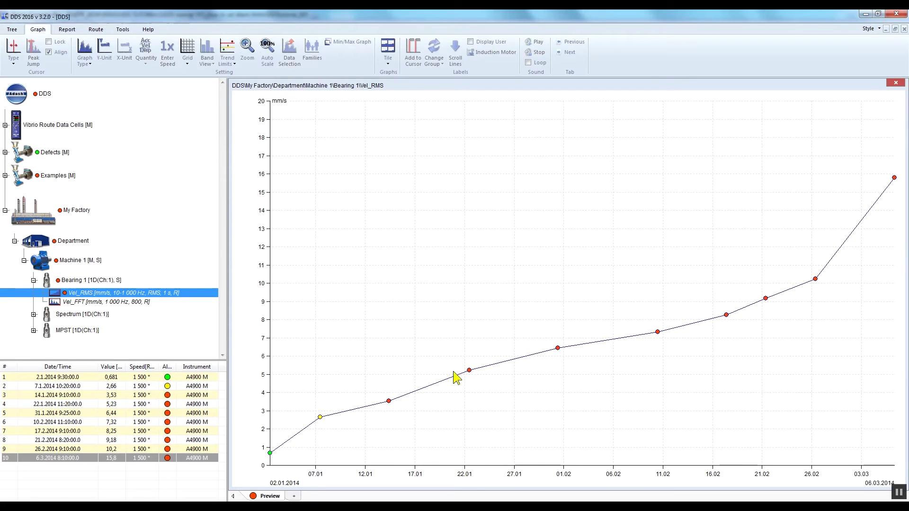
Step: Set the Vel_RMS cell's limits to None, removing the alarm colouring from its trend points
right_click(184, 294)
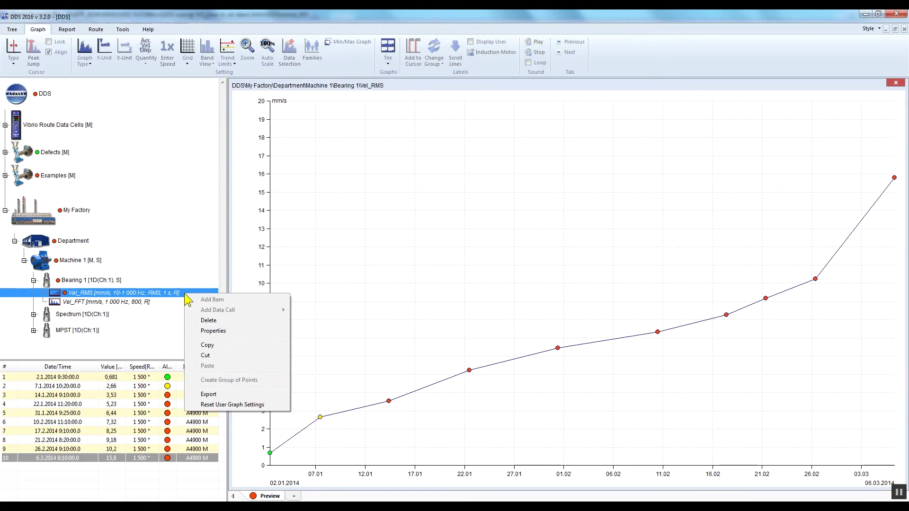
click(238, 331)
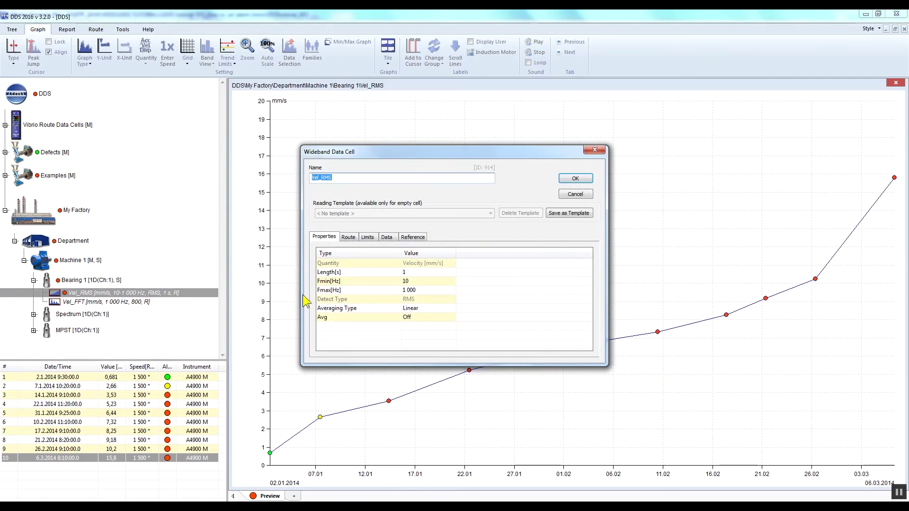
click(372, 239)
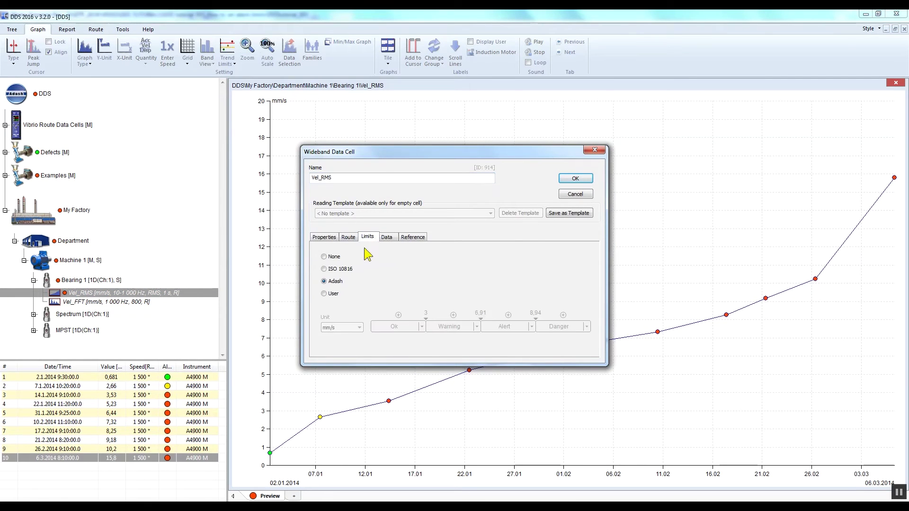
click(329, 258)
click(586, 179)
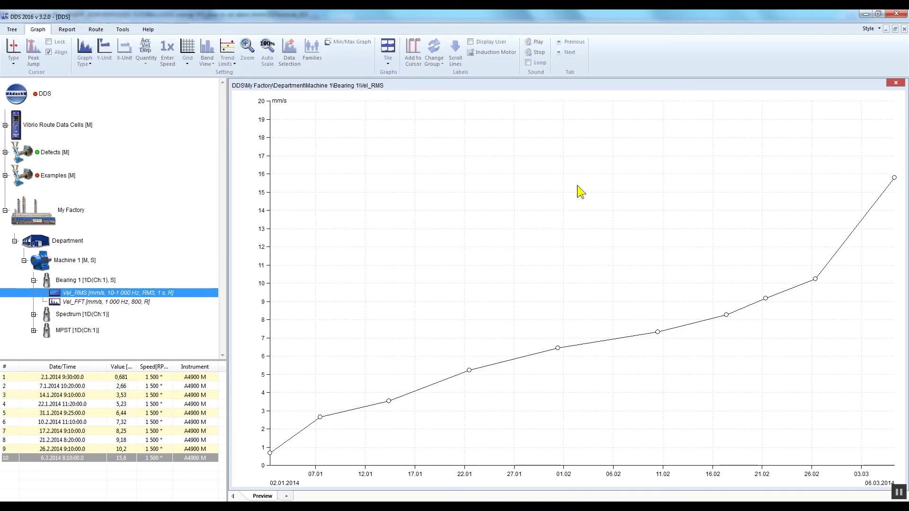
Step: Switch the Vel_RMS limits to User-defined in its Properties
right_click(185, 297)
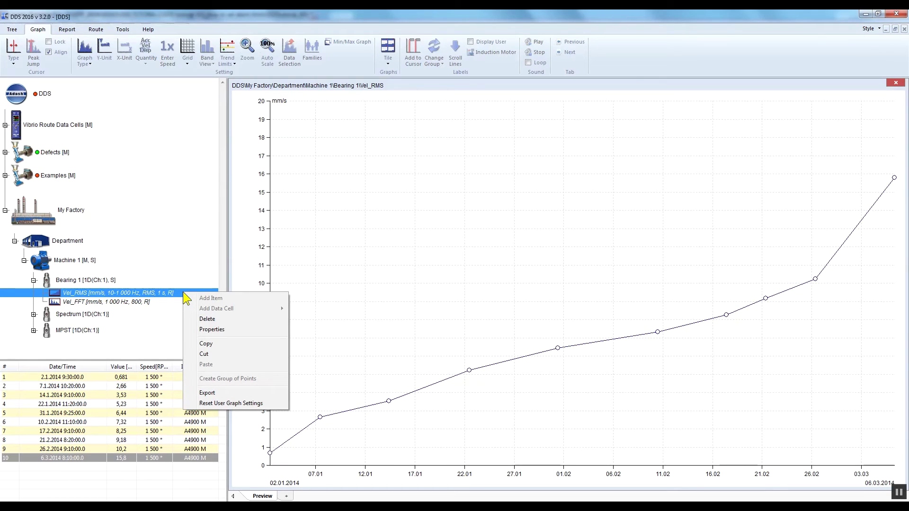
click(229, 331)
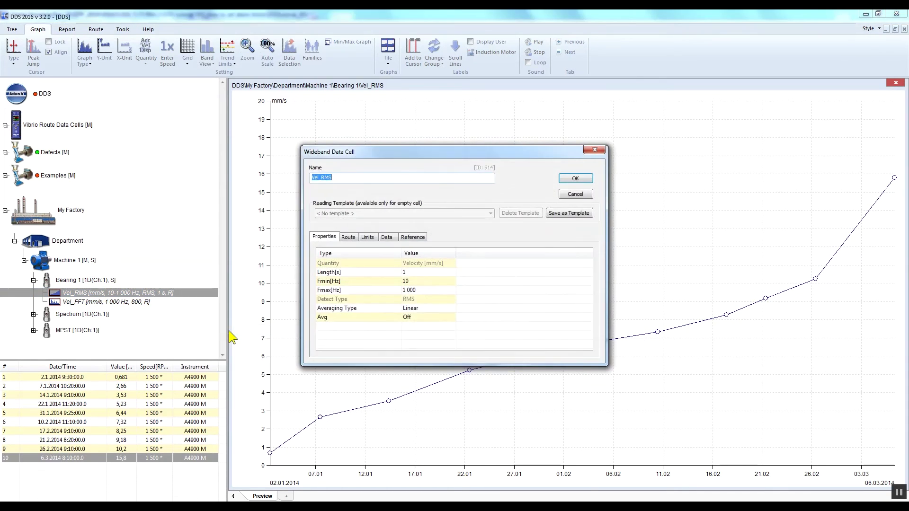
click(372, 237)
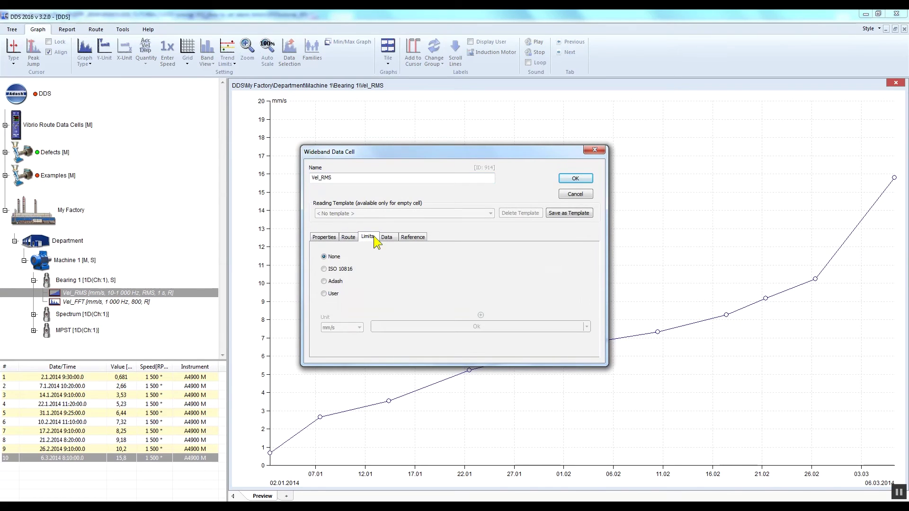
click(324, 294)
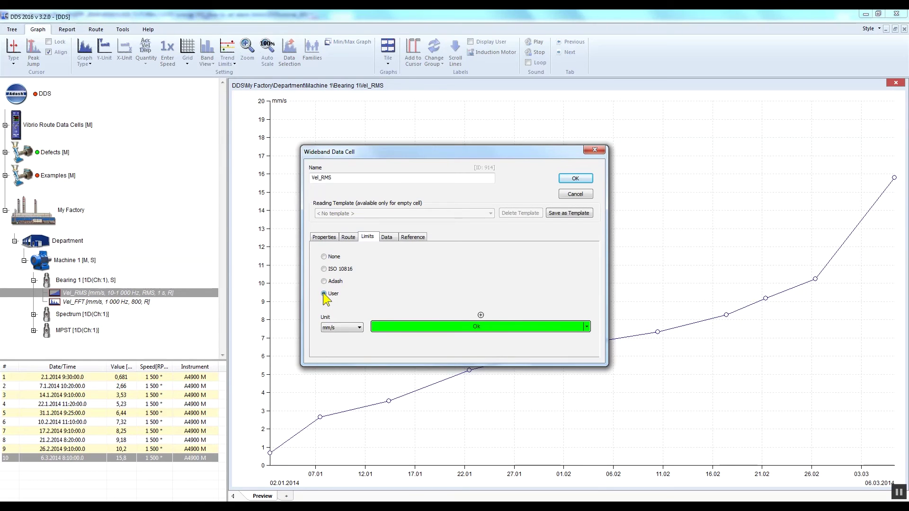
Step: Add user limits of 3,5, 5 and 7 mm/s and apply them to Vel_RMS
click(480, 315)
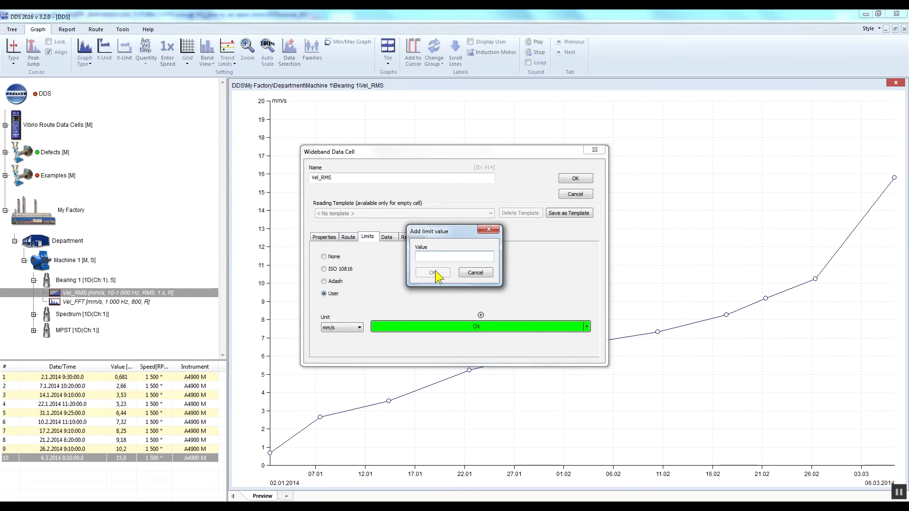
text(3,5)
click(432, 272)
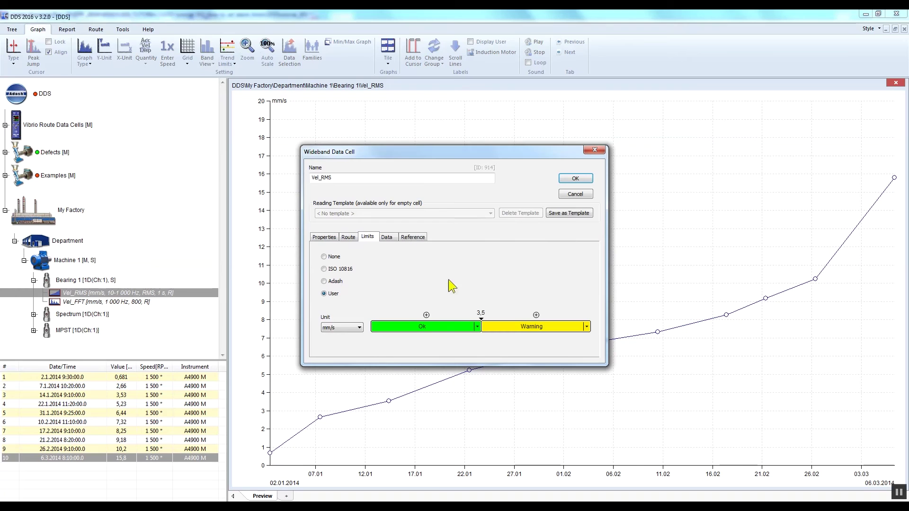
click(537, 315)
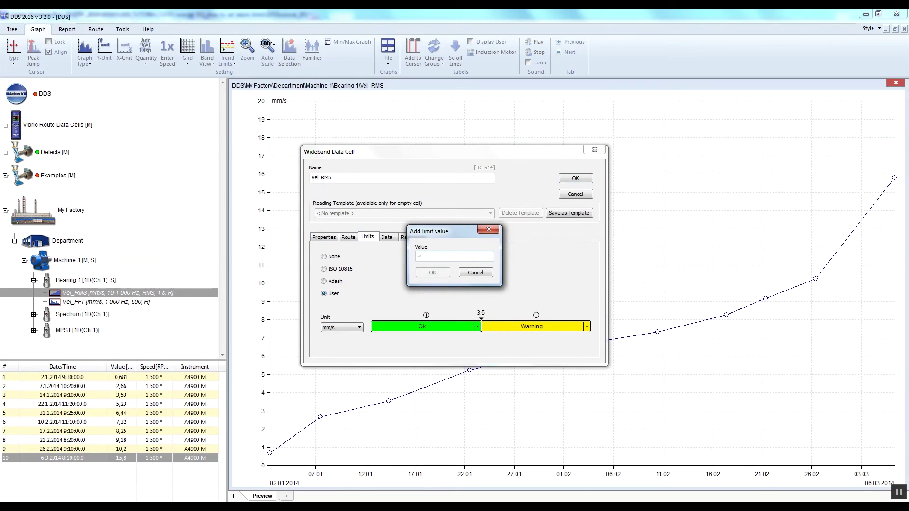
text(5)
click(437, 272)
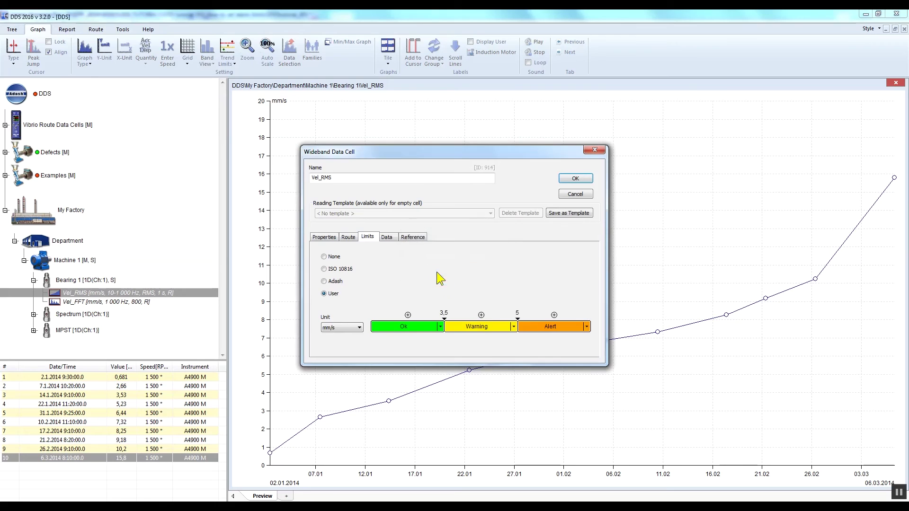
click(554, 316)
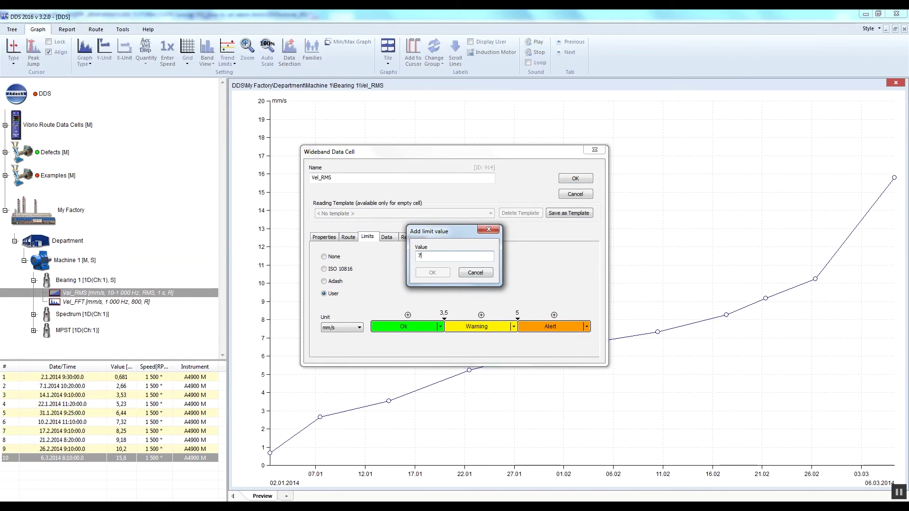
text(7)
click(431, 273)
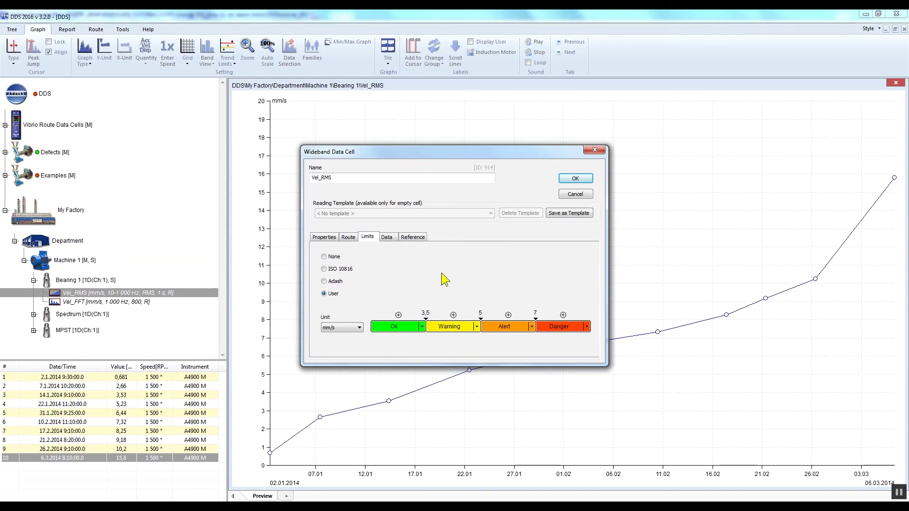
click(479, 313)
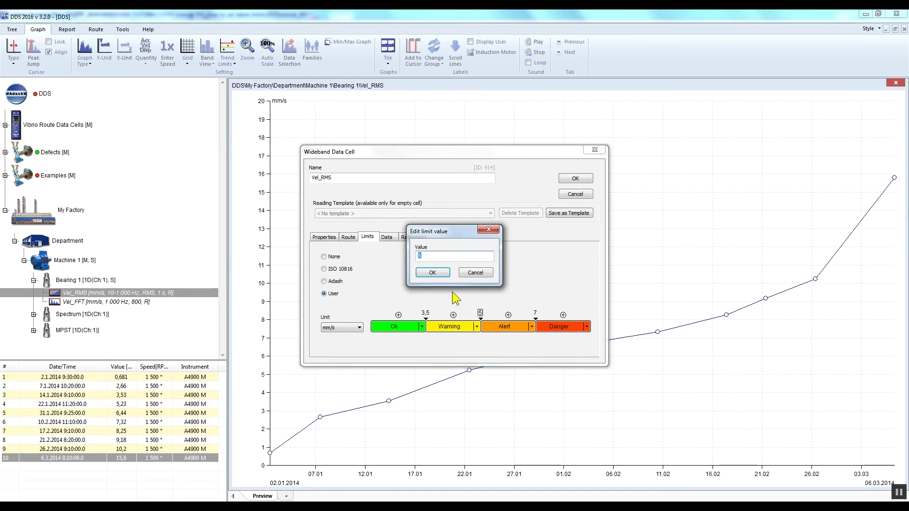
click(435, 274)
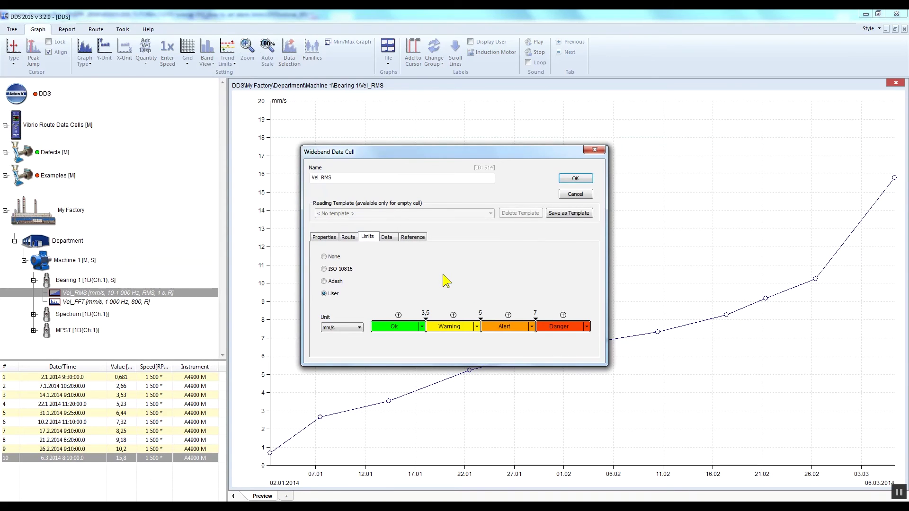
click(578, 180)
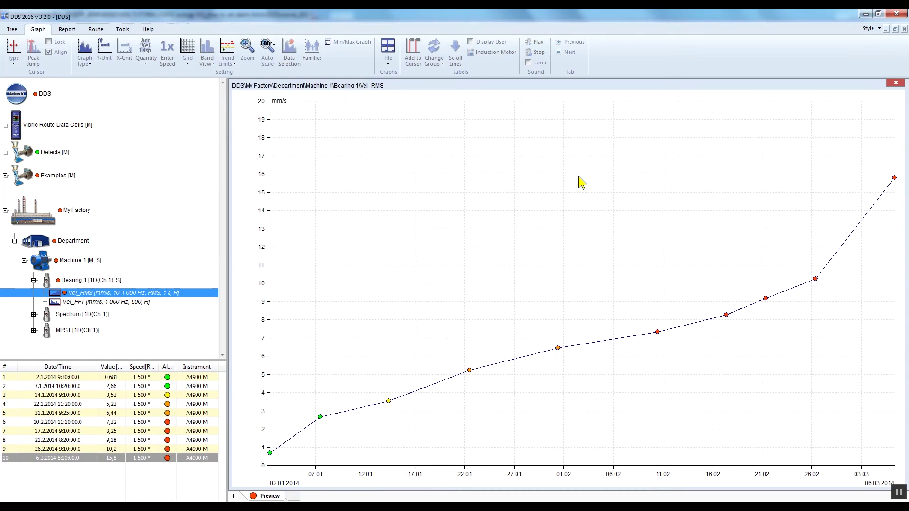
Step: Show trend limits as coloured bars, dragging the Danger and Alert limits up to about 9.6 and 5.92 mm/s
click(231, 57)
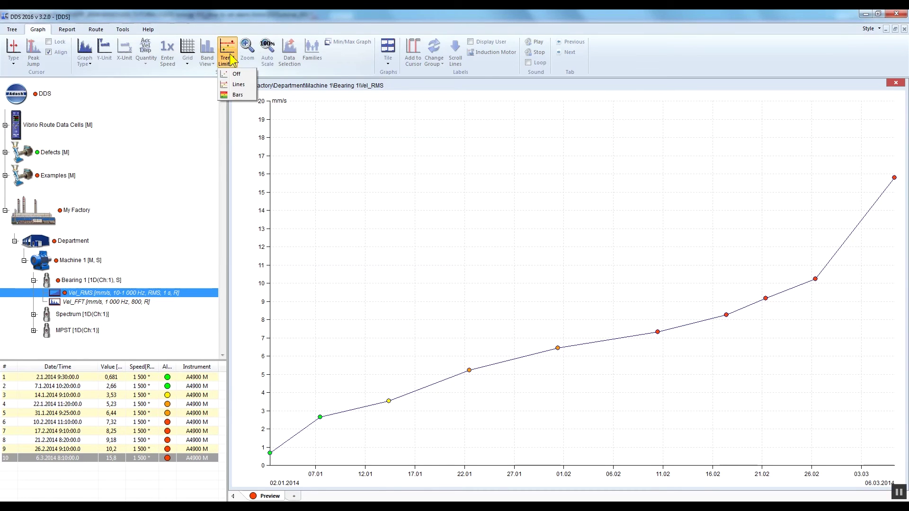
click(240, 85)
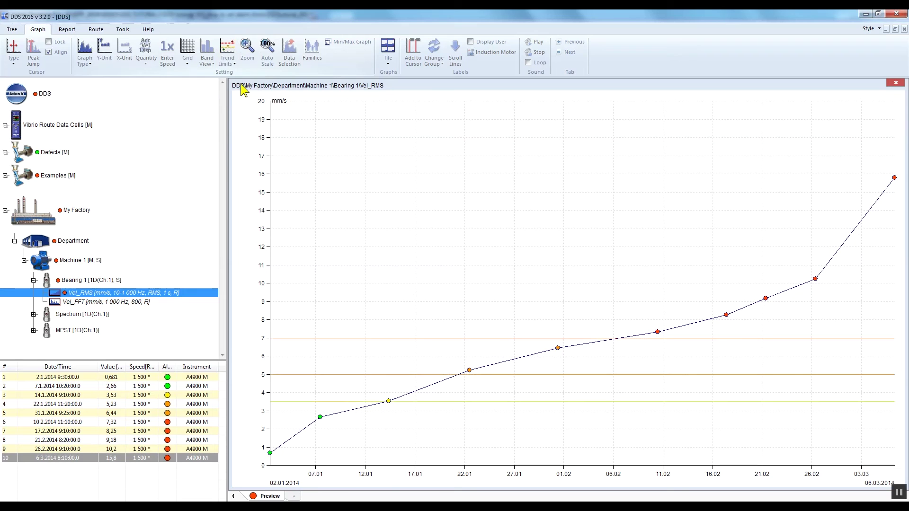
click(230, 55)
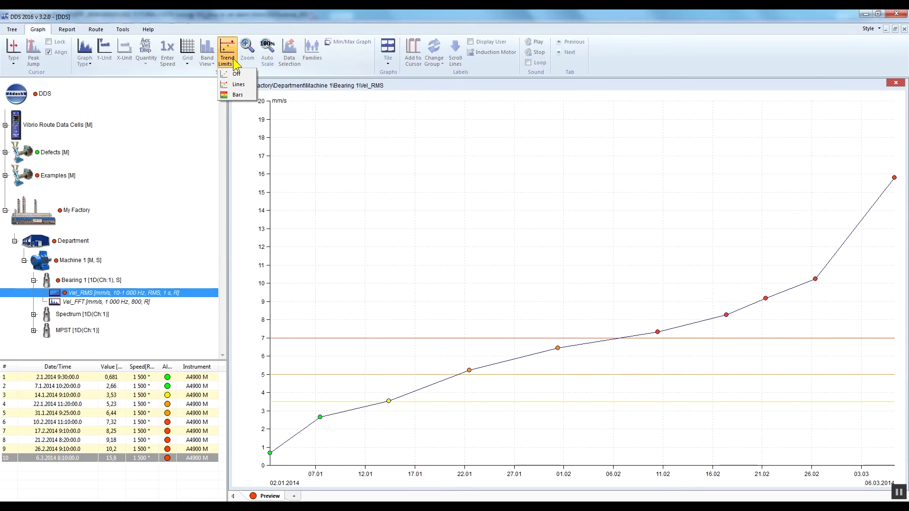
click(238, 95)
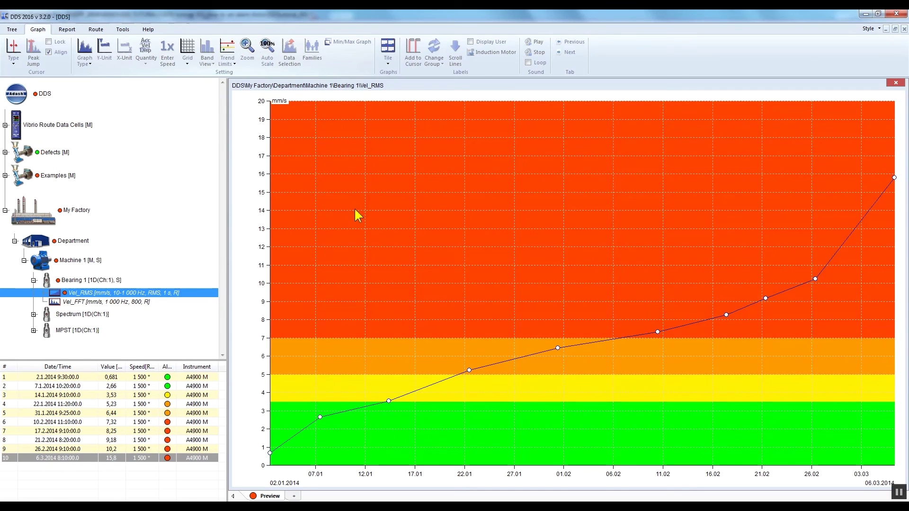
drag(504, 338, 503, 289)
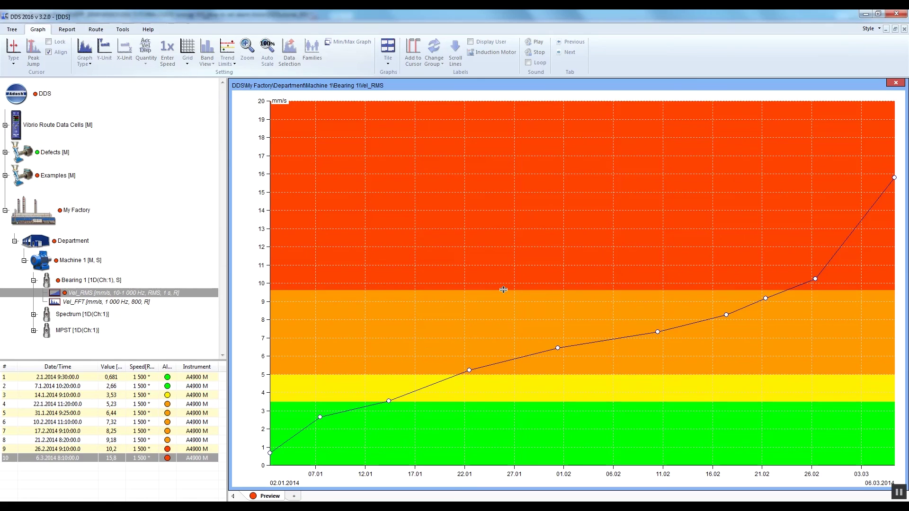
drag(505, 372, 507, 357)
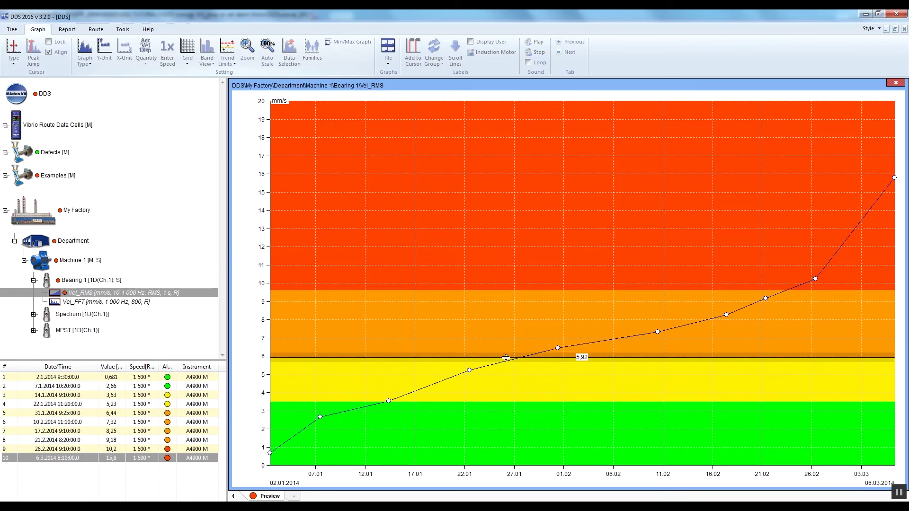
Step: Rename the Danger alarm level to 'Stop the machine' in the Alarms list
click(123, 30)
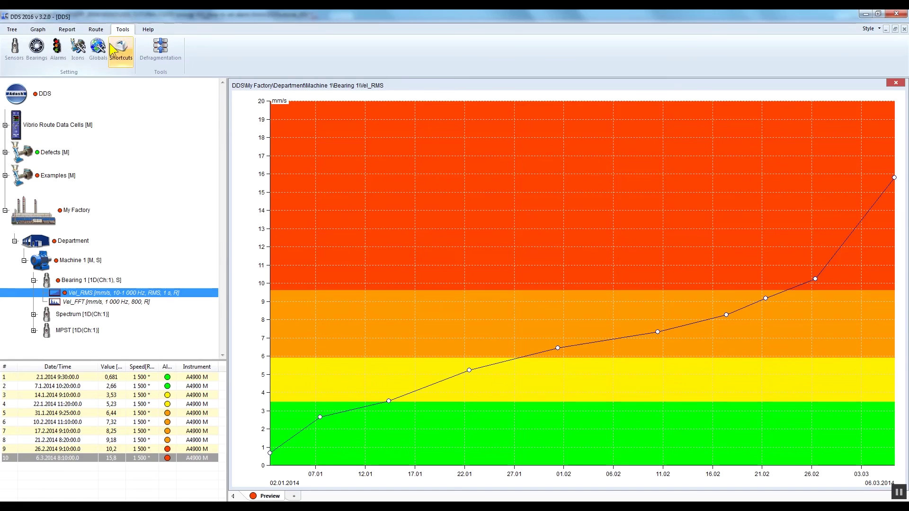
click(63, 58)
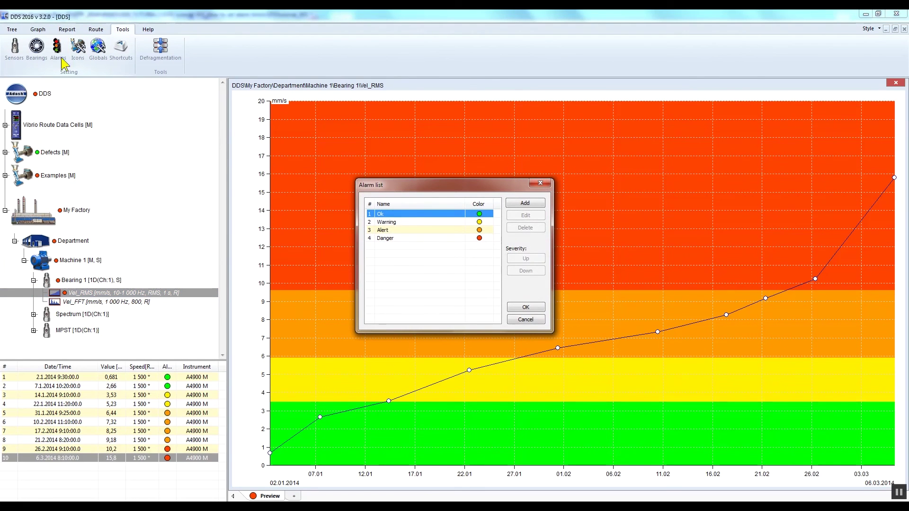
click(399, 223)
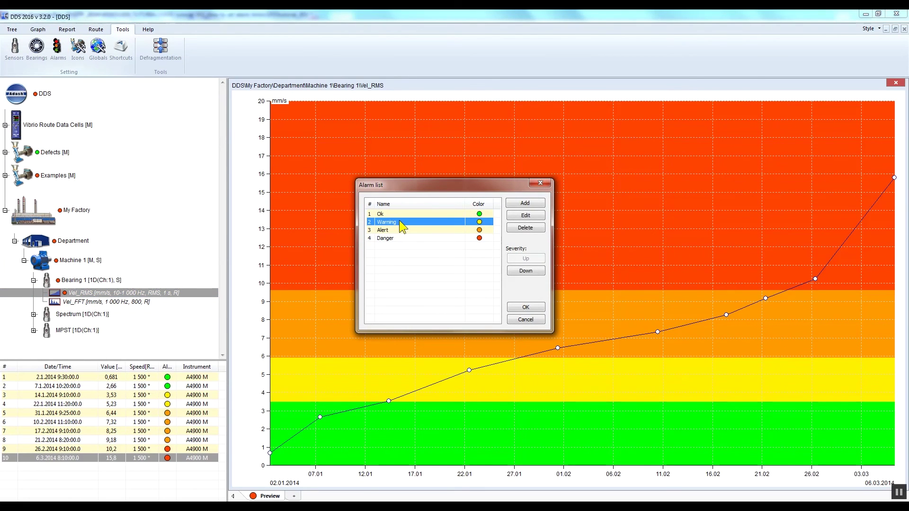
click(401, 238)
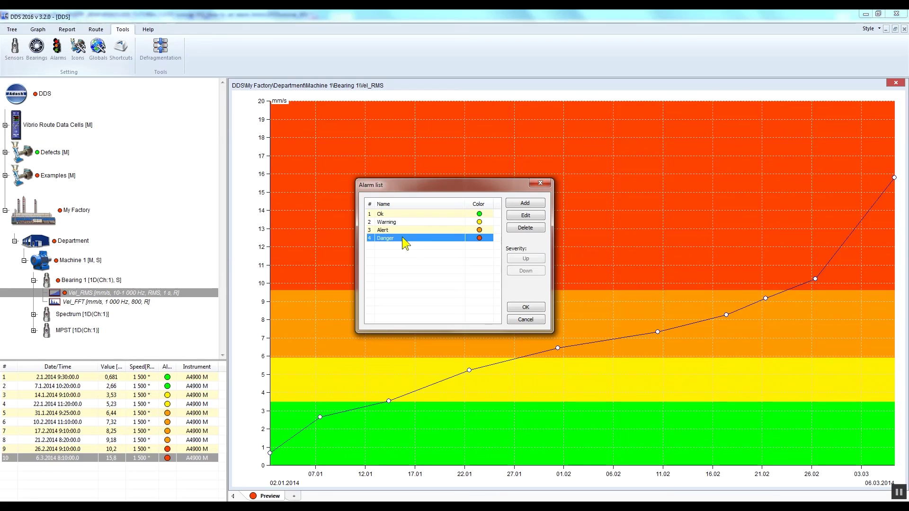
click(524, 215)
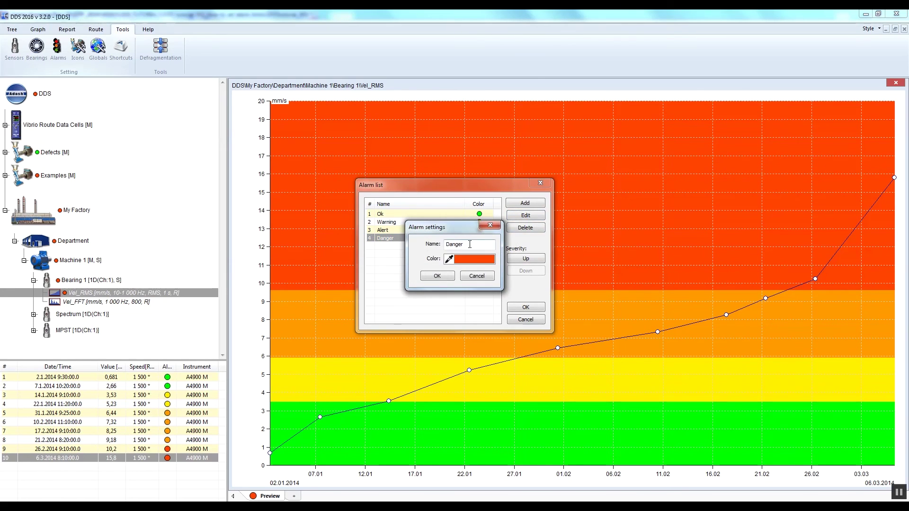
drag(470, 244, 447, 243)
text(Stop the machi)
Step: Give the renamed alarm a dark red colour and apply the alarm list changes
click(466, 261)
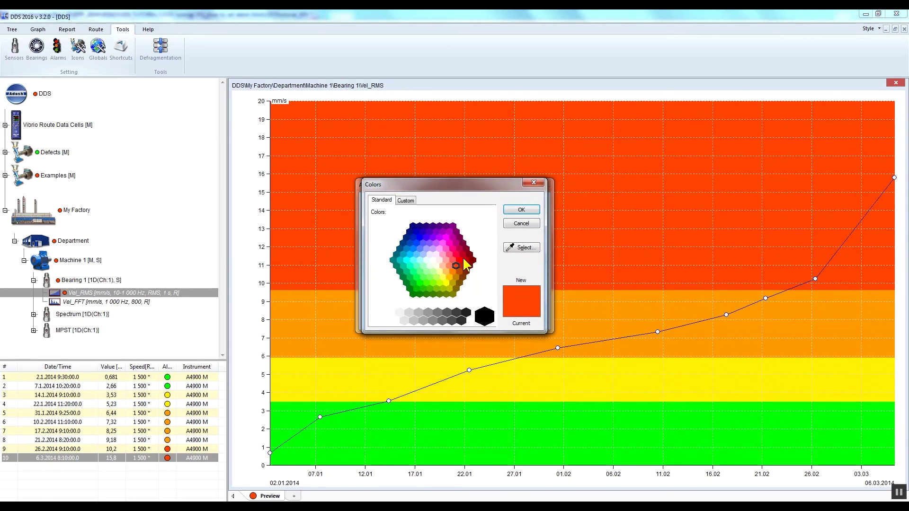
click(473, 262)
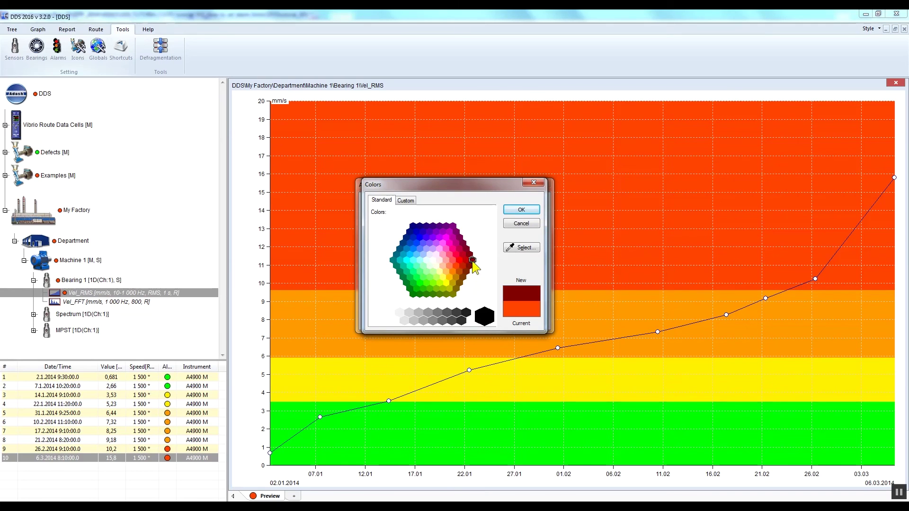
click(521, 209)
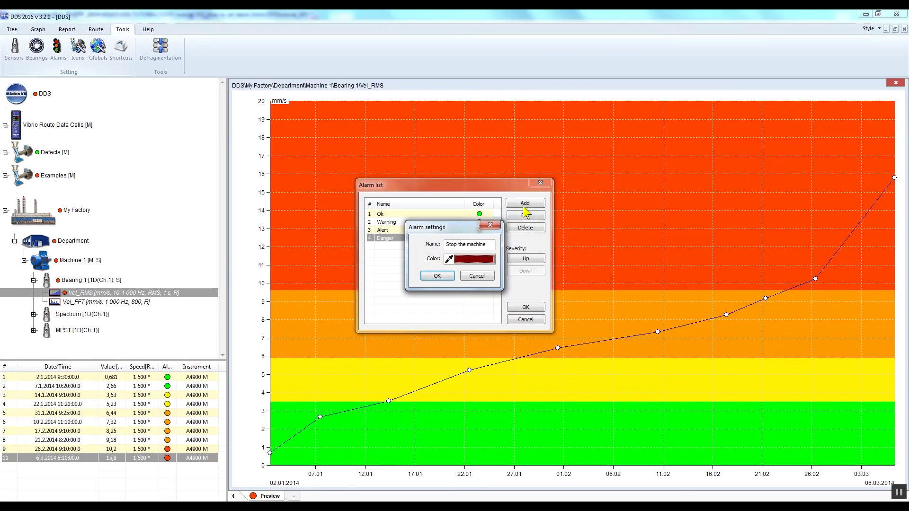
click(437, 277)
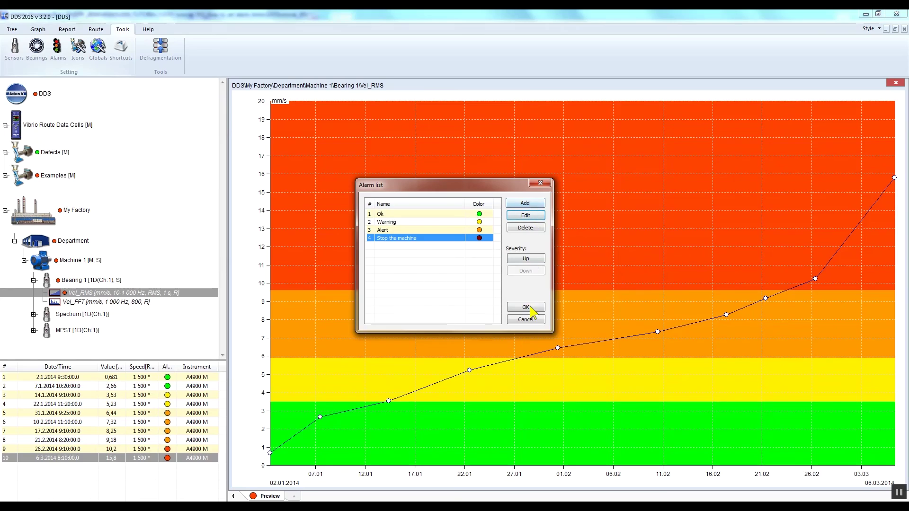
click(530, 306)
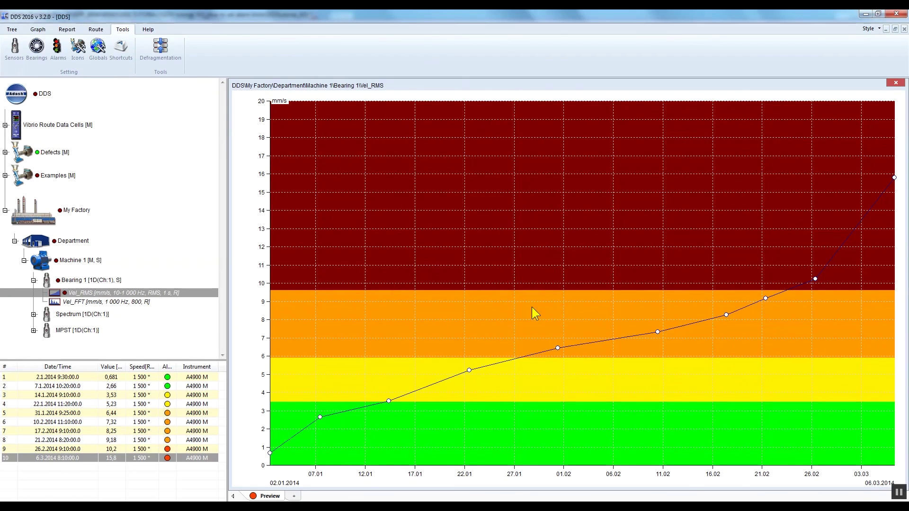